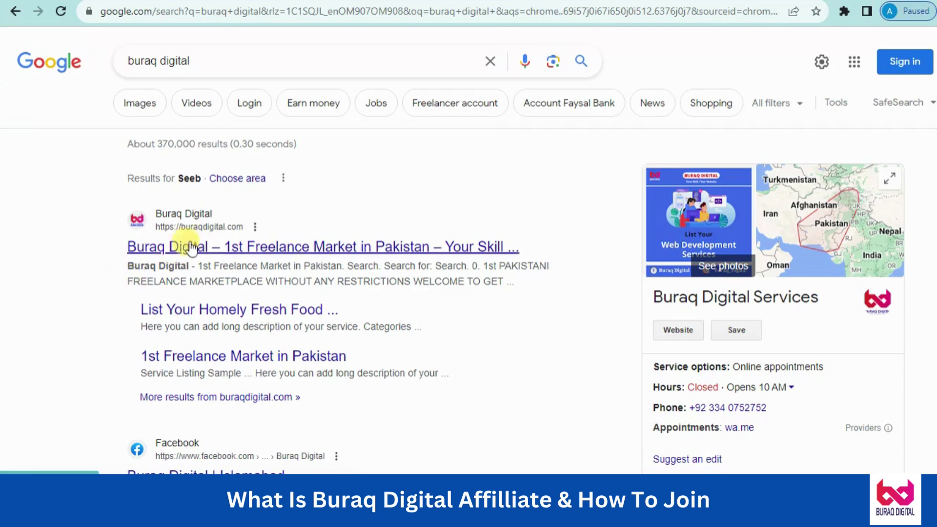
Open the Buraq Digital site from the first result, 'Buraq Digital – 1st Freelance Market in Pakistan'
{"action": "left_click", "coordinate": [237, 248]}
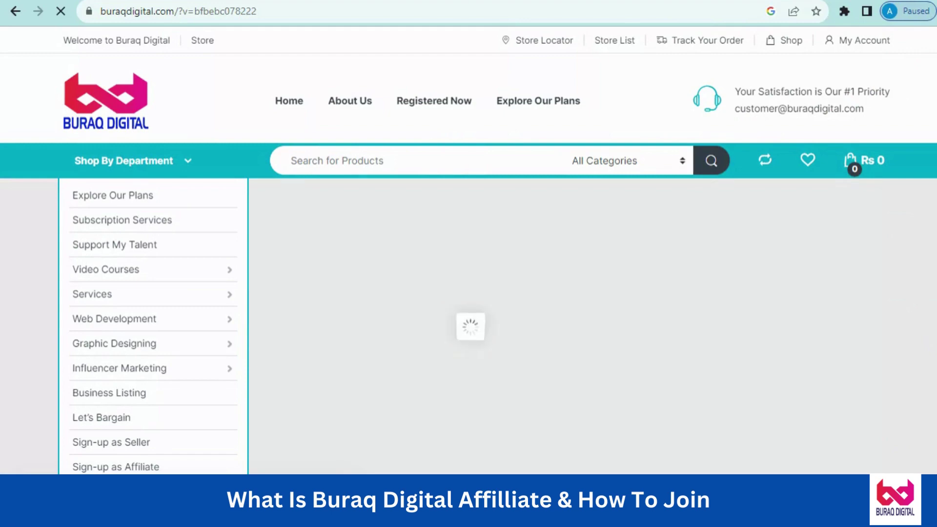
{"action": "scroll", "coordinate": [468, 249], "scroll_direction": "down", "scroll_amount": 2}
{"action": "scroll", "coordinate": [355, 277], "scroll_direction": "up", "scroll_amount": 2}
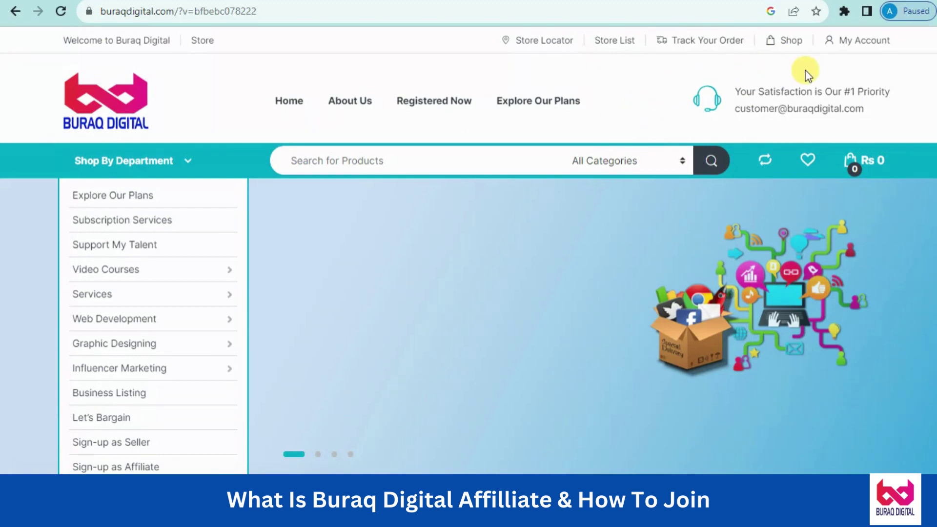
Go to the My Account page and scroll down to the Register form
{"action": "left_click", "coordinate": [861, 47]}
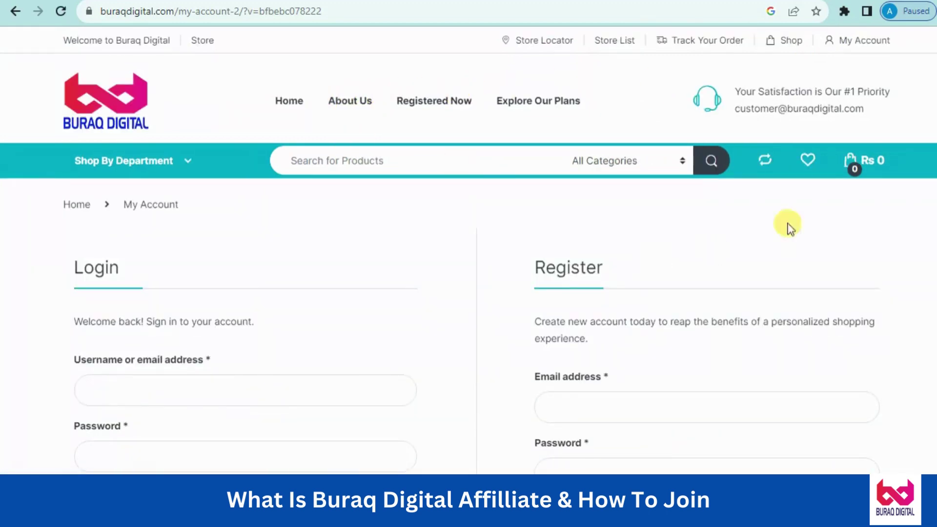
{"action": "scroll", "coordinate": [468, 250], "scroll_direction": "down", "scroll_amount": 1}
{"action": "scroll", "coordinate": [468, 250], "scroll_direction": "down", "scroll_amount": 3}
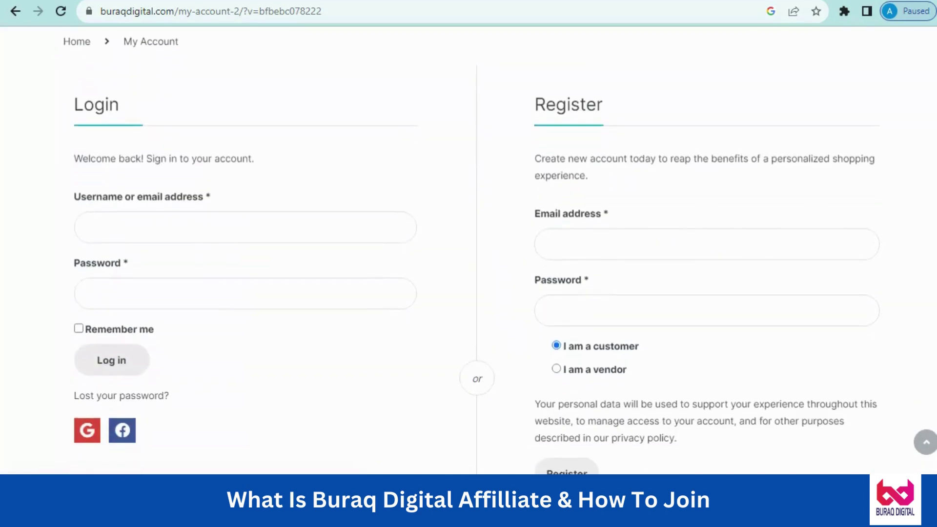
Paste the new account's e-mail into the Register form's Email address field, ignoring autofill suggestions
{"action": "left_click", "coordinate": [557, 242]}
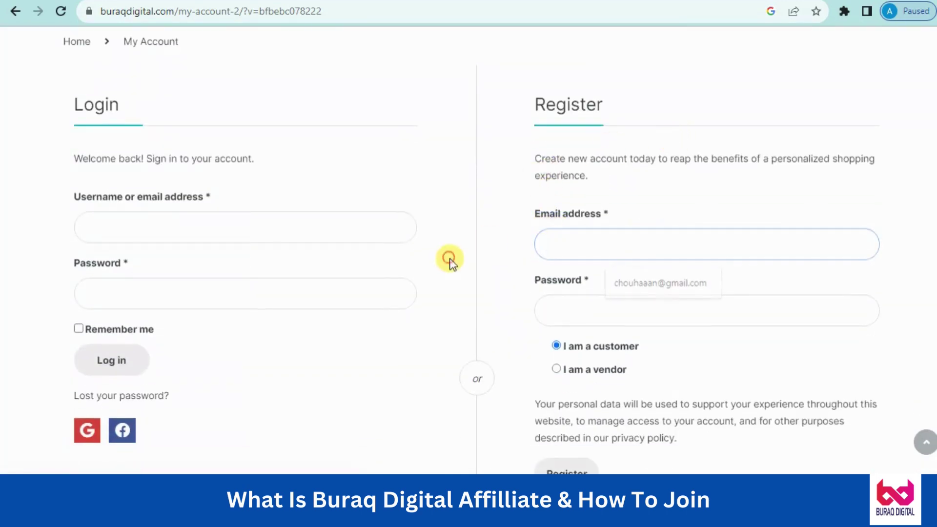
{"action": "left_click", "coordinate": [489, 252]}
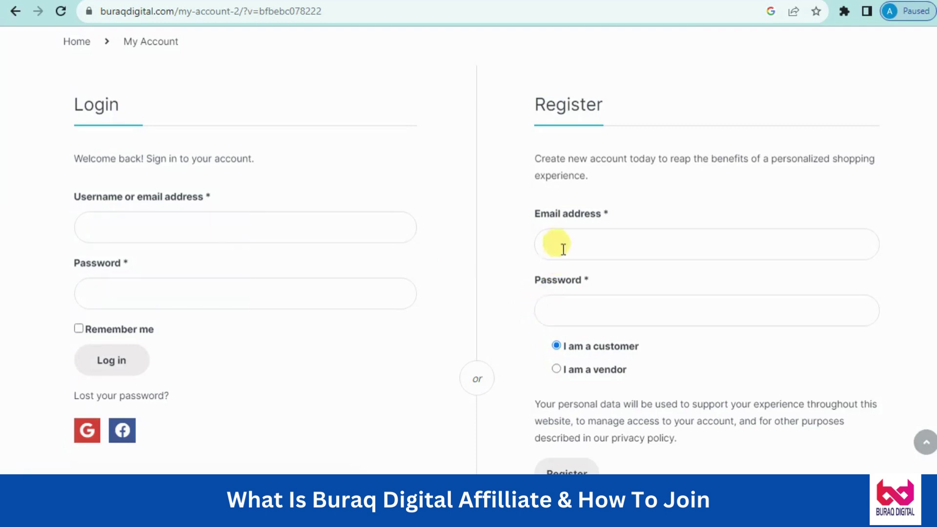
{"action": "left_click", "coordinate": [517, 234]}
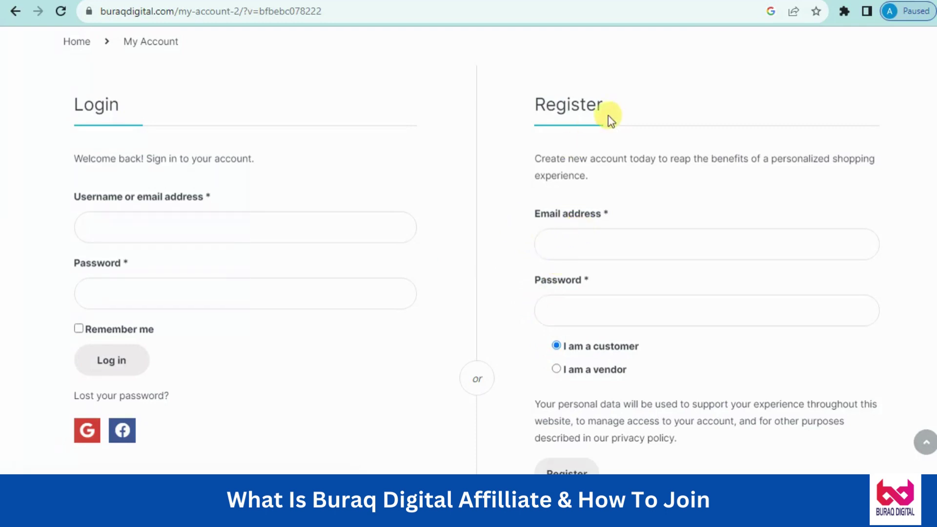
{"action": "left_click", "coordinate": [538, 236]}
{"action": "left_click", "coordinate": [543, 215]}
{"action": "left_click", "coordinate": [561, 237]}
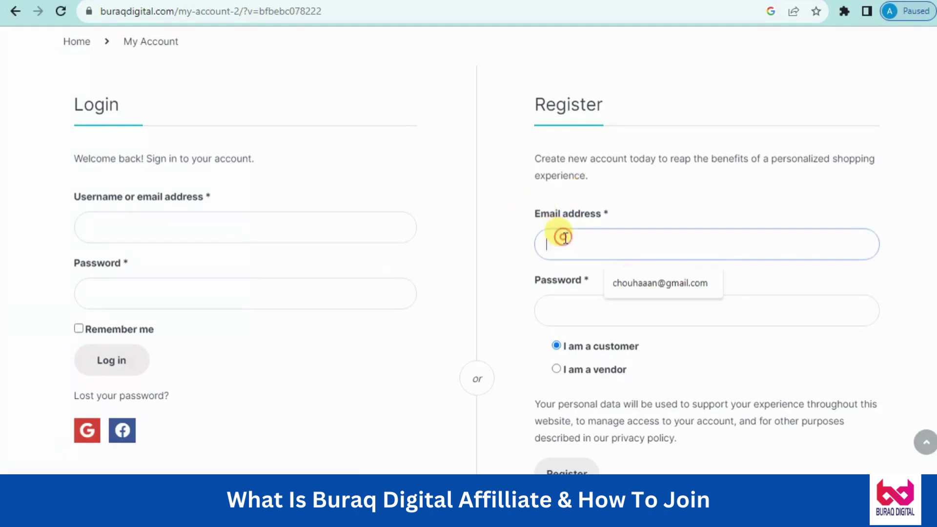
{"action": "left_click", "coordinate": [517, 234]}
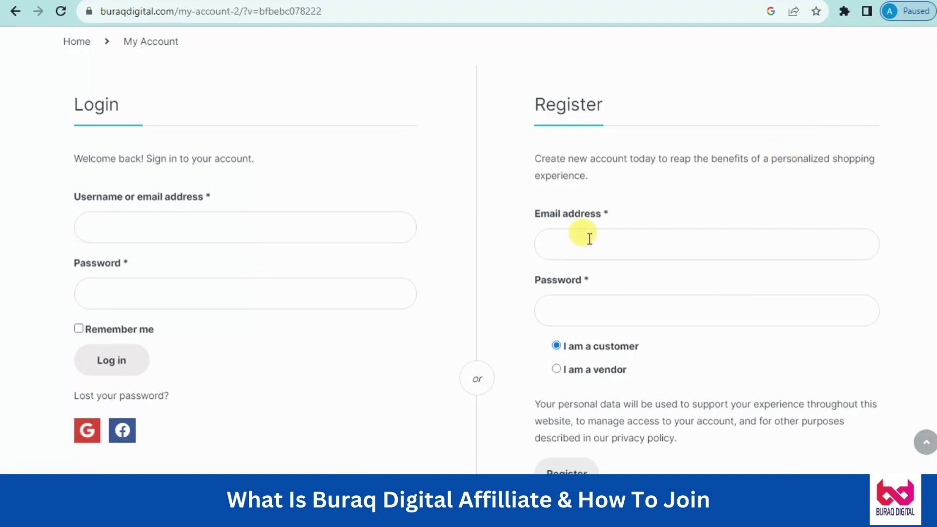
{"action": "left_click", "coordinate": [569, 237]}
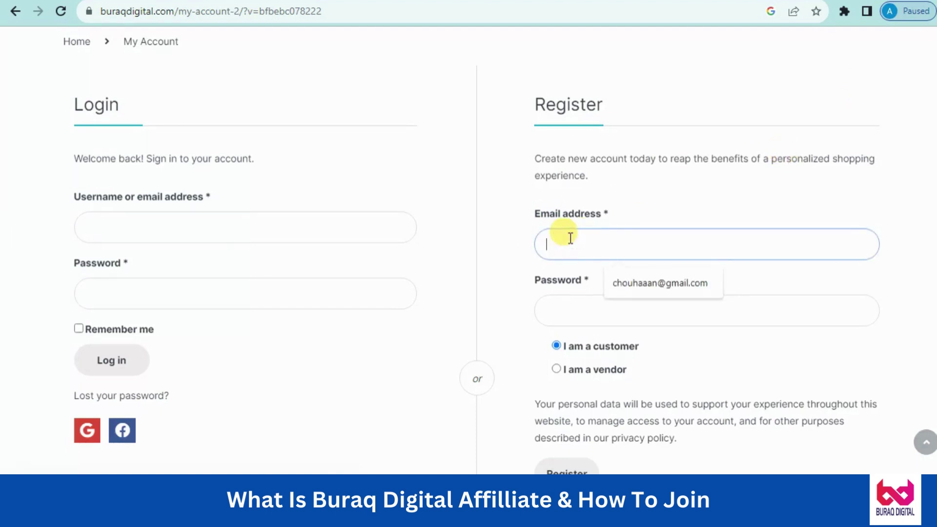
{"action": "left_click", "coordinate": [565, 308]}
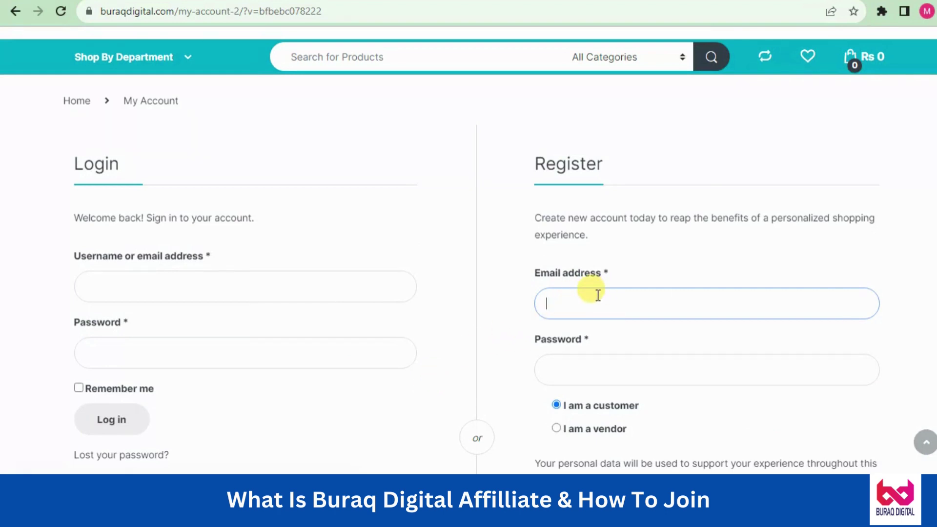
{"action": "key", "text": "ctrl+v"}
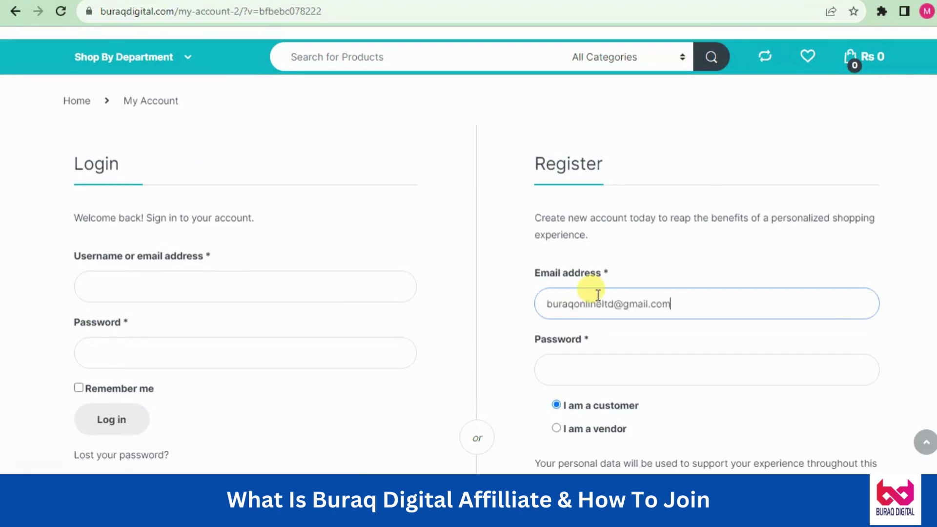
{"action": "left_click", "coordinate": [524, 315]}
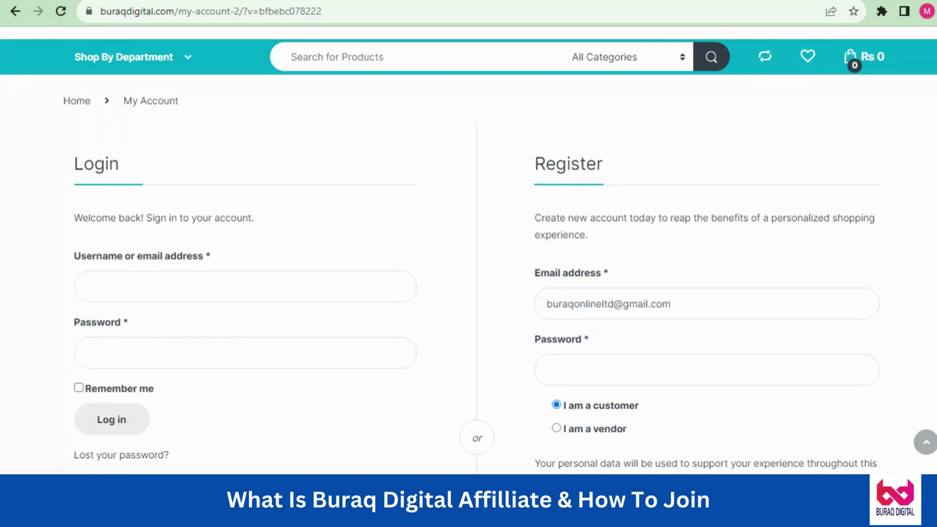
{"action": "scroll", "coordinate": [469, 248], "scroll_direction": "down", "scroll_amount": 1}
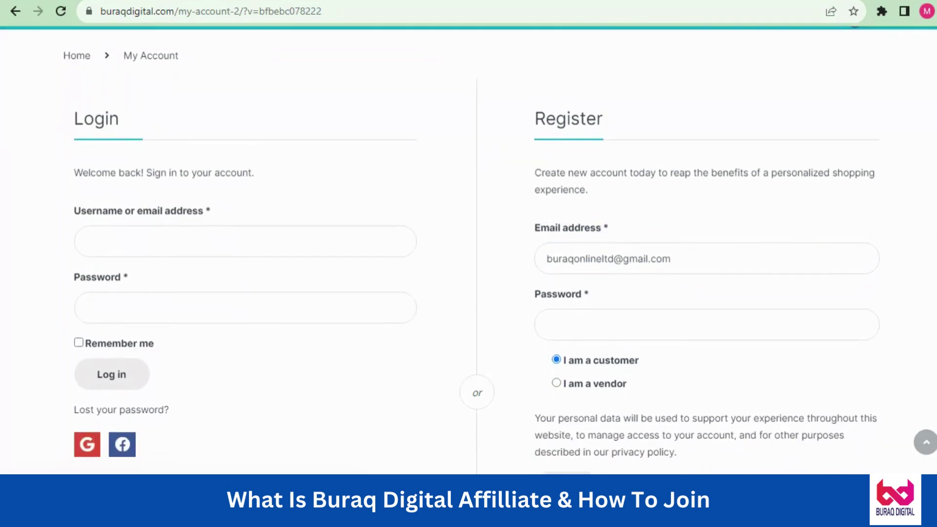
{"action": "scroll", "coordinate": [468, 250], "scroll_direction": "down", "scroll_amount": 1}
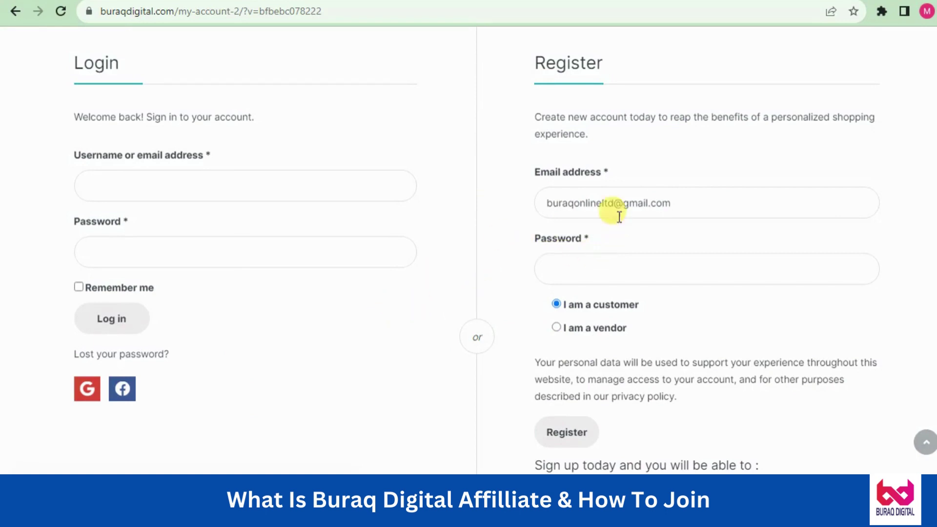
Replace the weak first password with a longer one rated Strong, keeping 'I am a customer' selected
{"action": "left_click", "coordinate": [580, 263]}
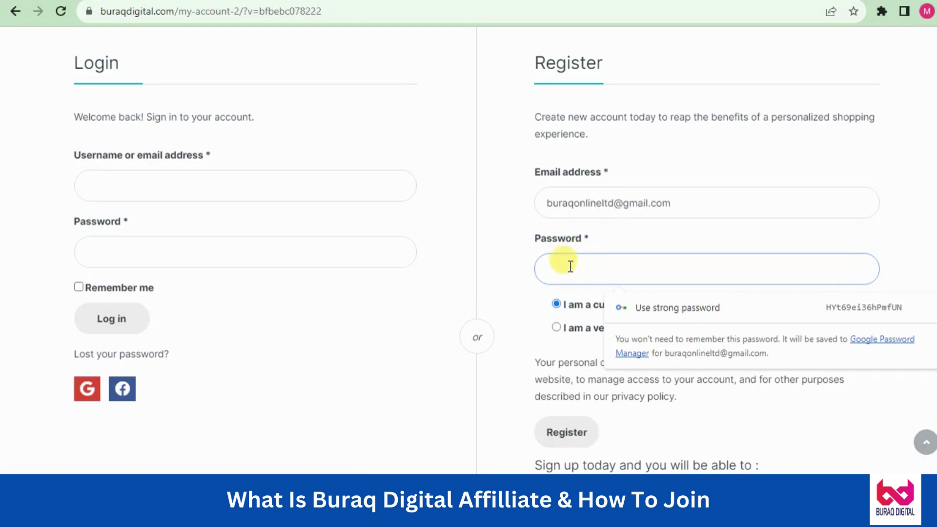
{"action": "left_click", "coordinate": [530, 273]}
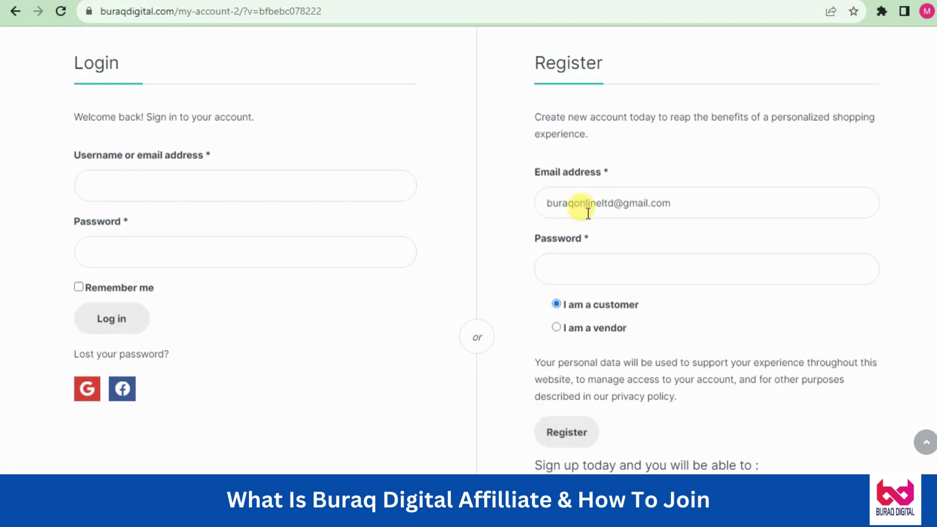
{"action": "left_click", "coordinate": [588, 265]}
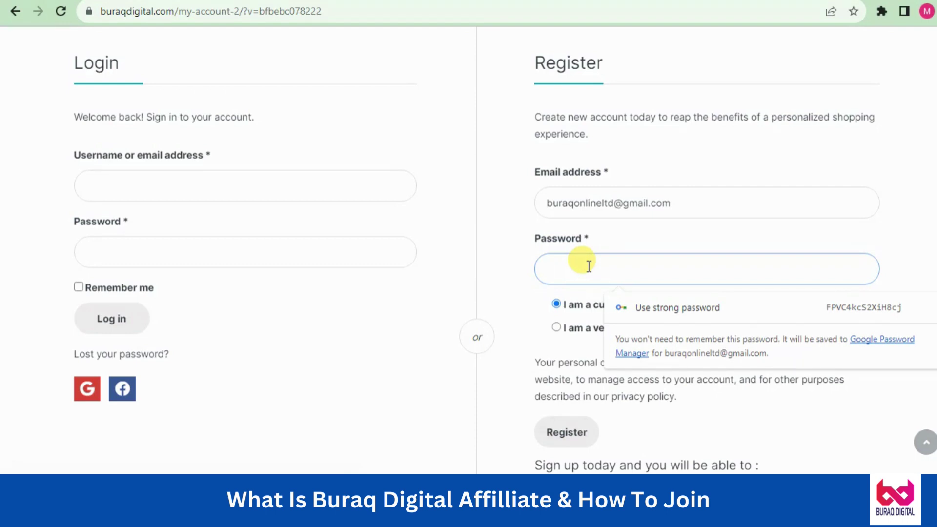
{"action": "type", "text": "12345"}
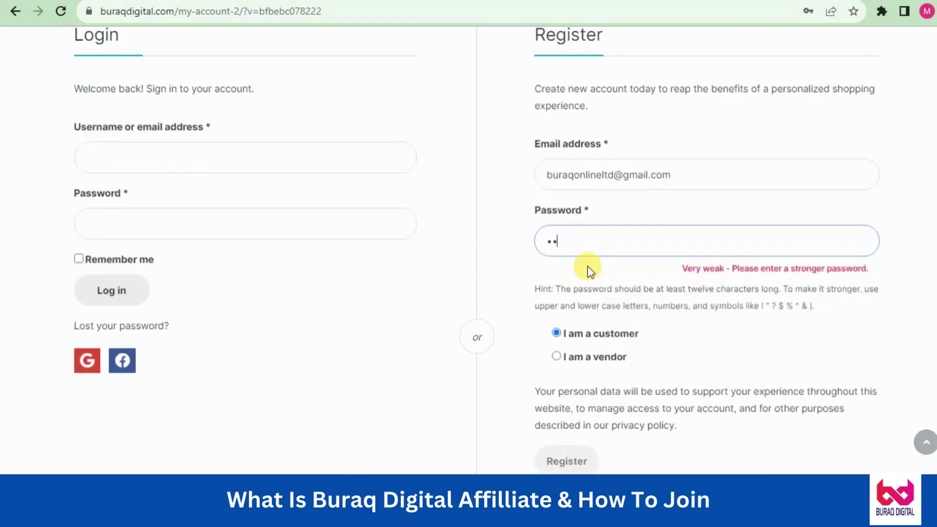
{"action": "type", "text": "6789"}
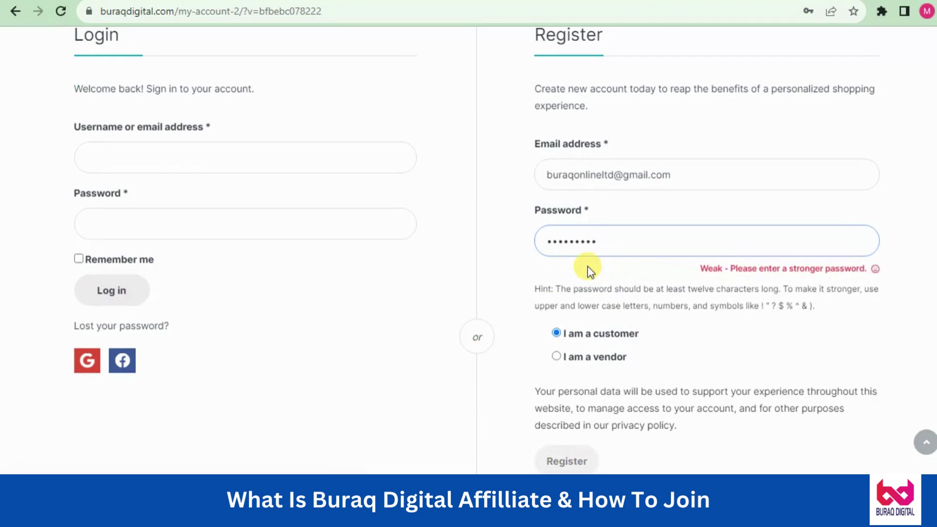
{"action": "triple_click", "coordinate": [770, 268]}
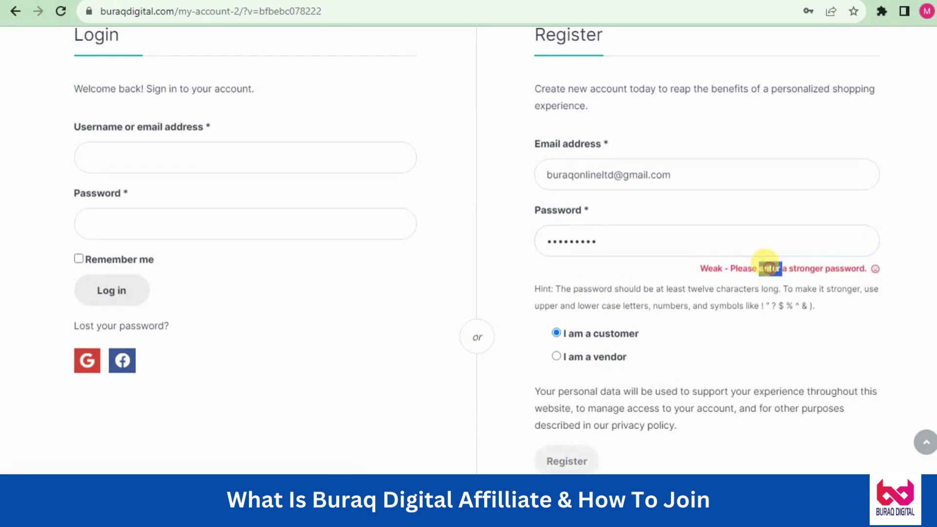
{"action": "double_click", "coordinate": [640, 243]}
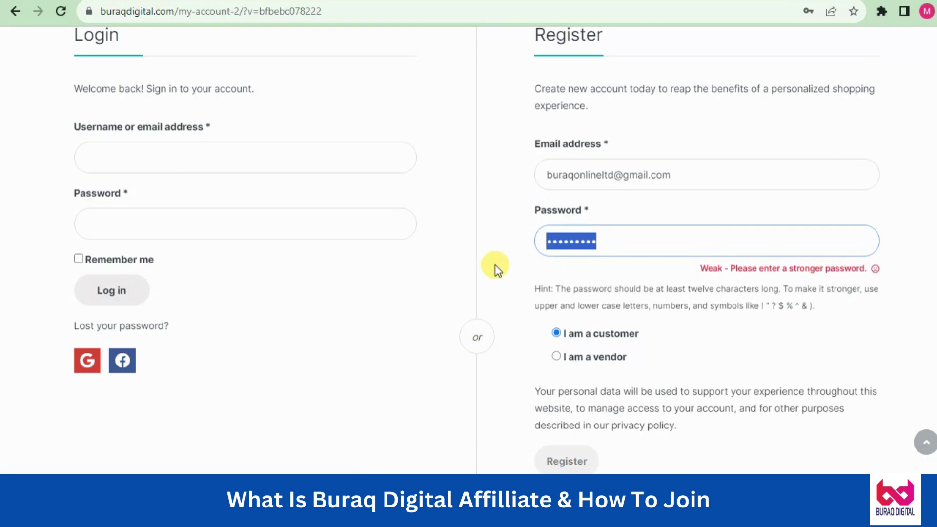
{"action": "left_click", "coordinate": [492, 266]}
{"action": "double_click", "coordinate": [581, 242]}
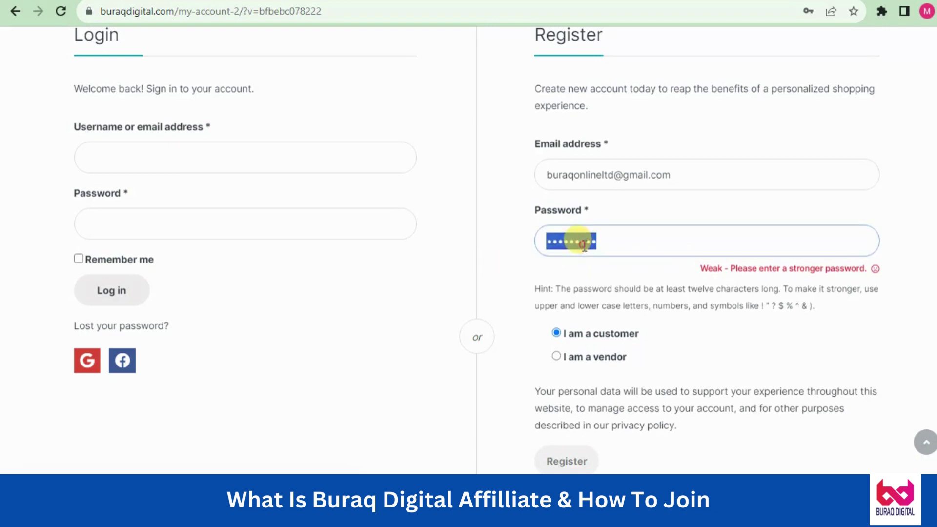
{"action": "type", "text": "*****"}
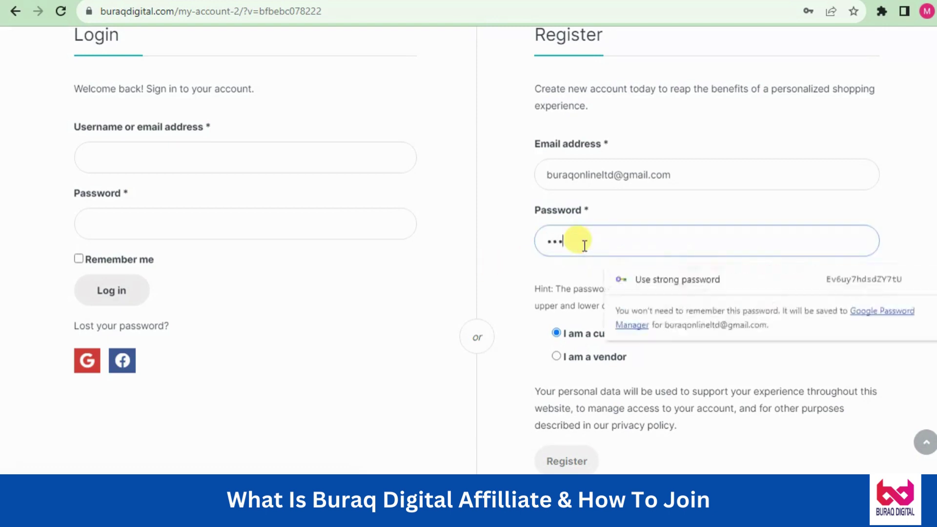
{"action": "type", "text": "**"}
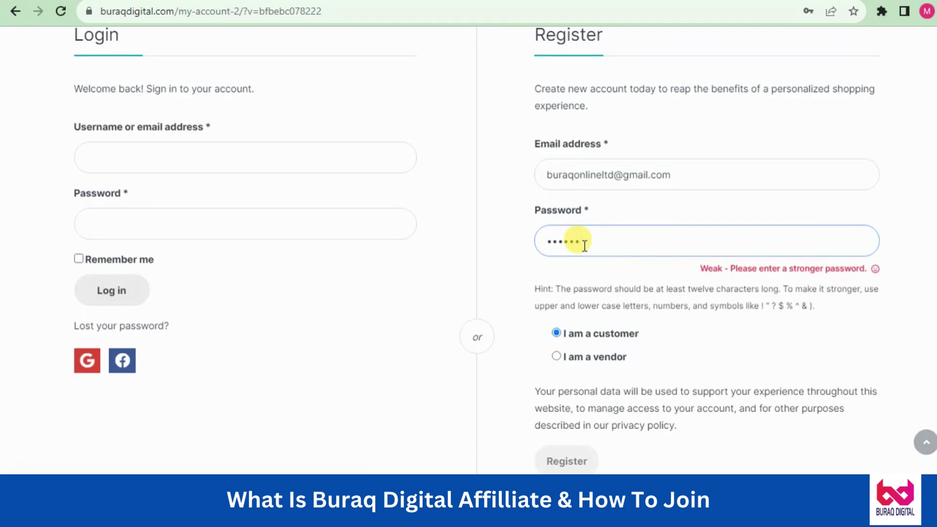
{"action": "type", "text": "*******"}
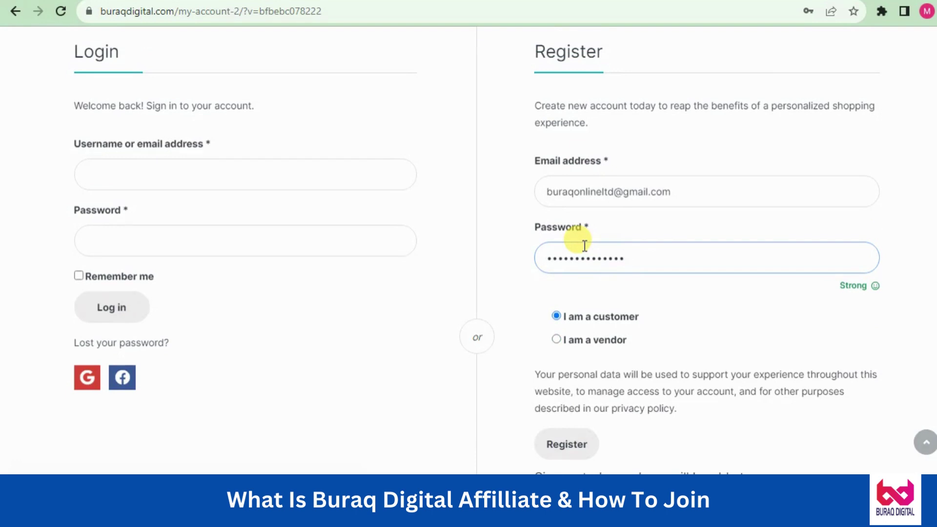
{"action": "left_click", "coordinate": [494, 278]}
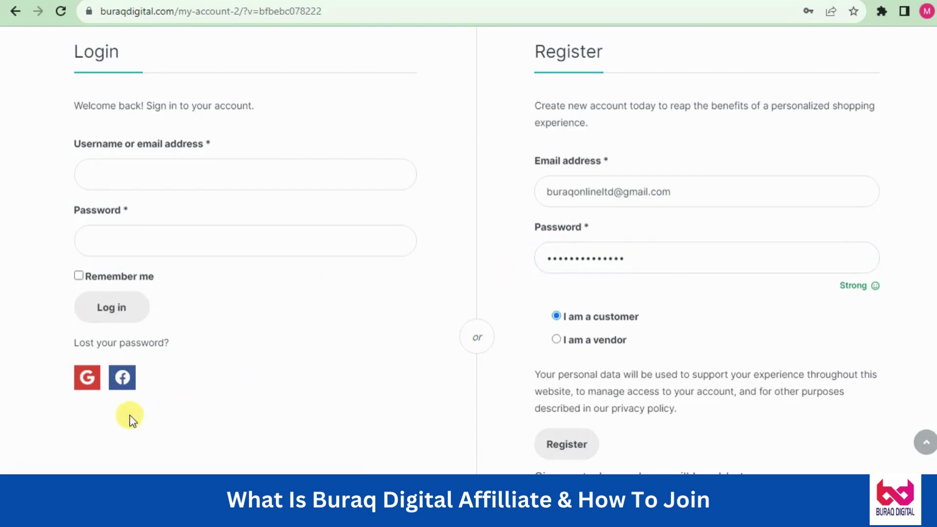
Log in to Buraq Digital with Google, choosing the existing Google account
{"action": "left_click", "coordinate": [88, 379]}
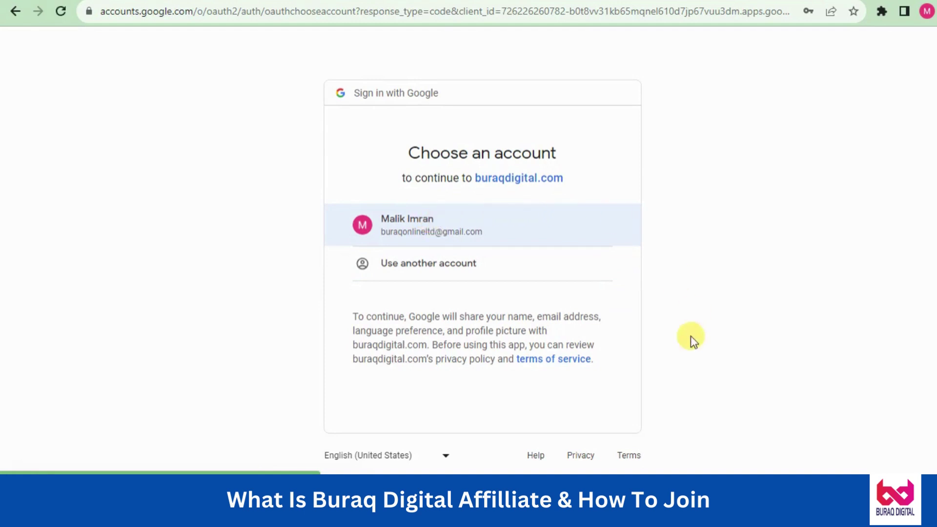
{"action": "left_click", "coordinate": [435, 227]}
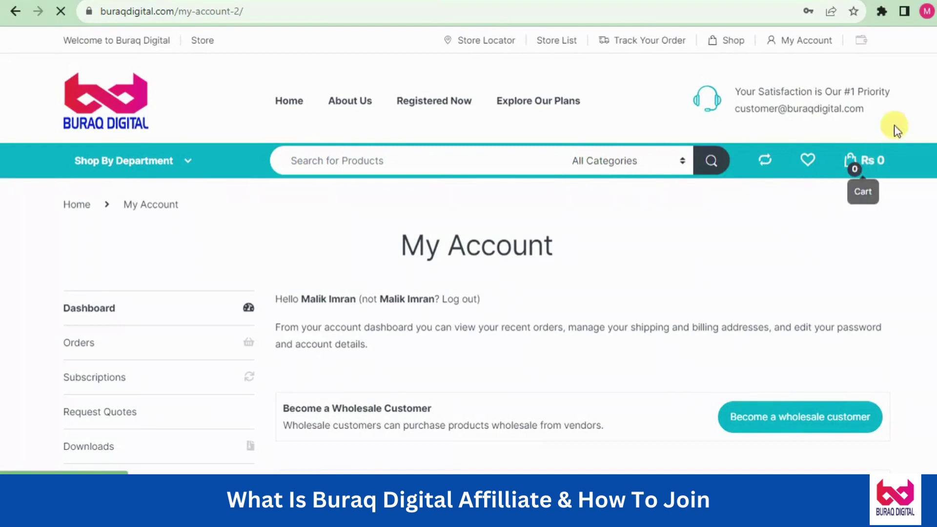
Choose Sign-up as Affiliate from the Shop By Department menu
{"action": "scroll", "coordinate": [861, 180], "scroll_direction": "down", "scroll_amount": 2}
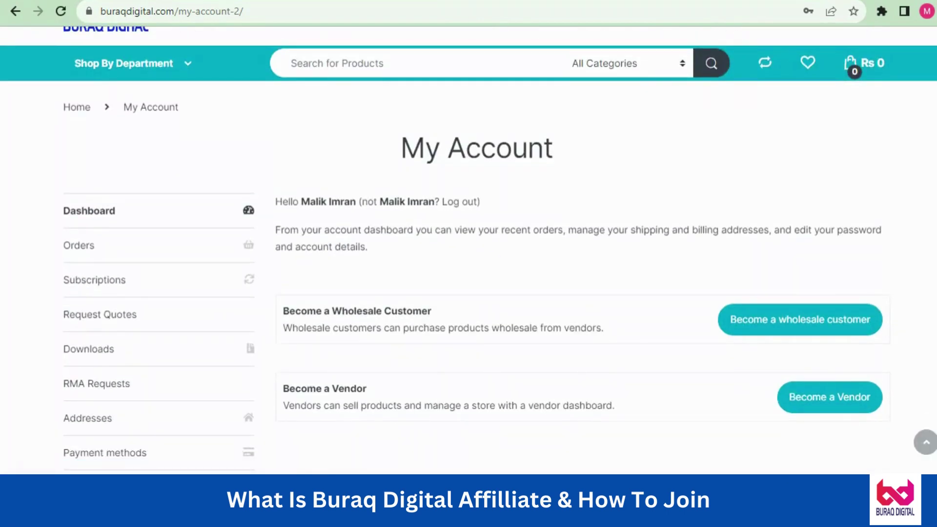
{"action": "scroll", "coordinate": [468, 249], "scroll_direction": "up", "scroll_amount": 1}
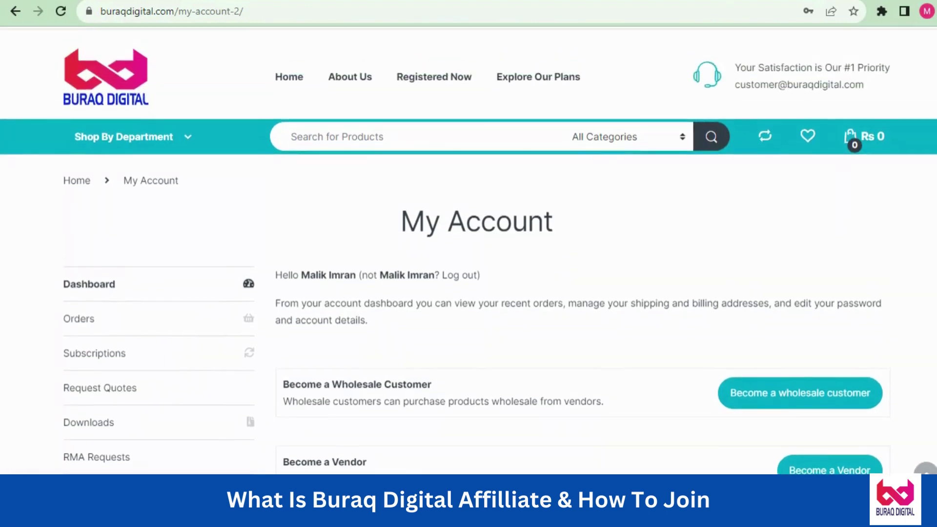
{"action": "scroll", "coordinate": [468, 253], "scroll_direction": "down", "scroll_amount": 1}
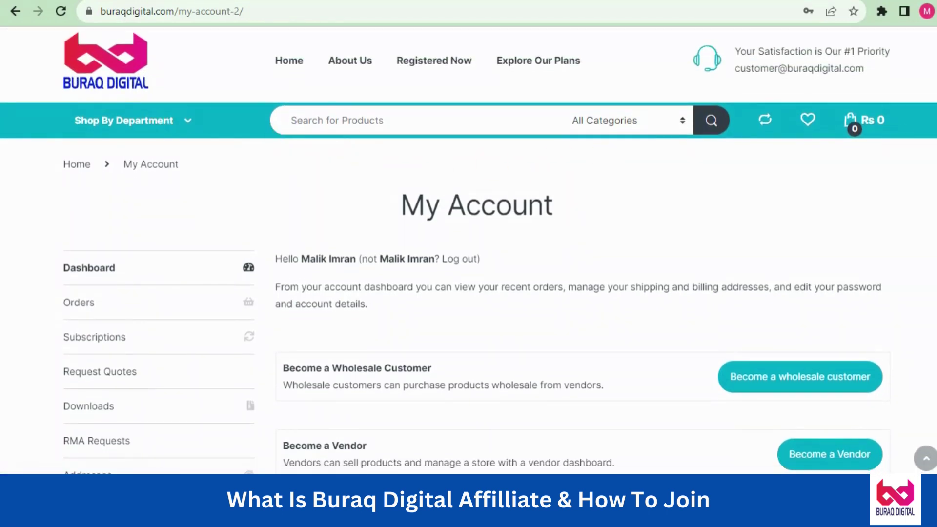
{"action": "scroll", "coordinate": [571, 191], "scroll_direction": "down", "scroll_amount": 1}
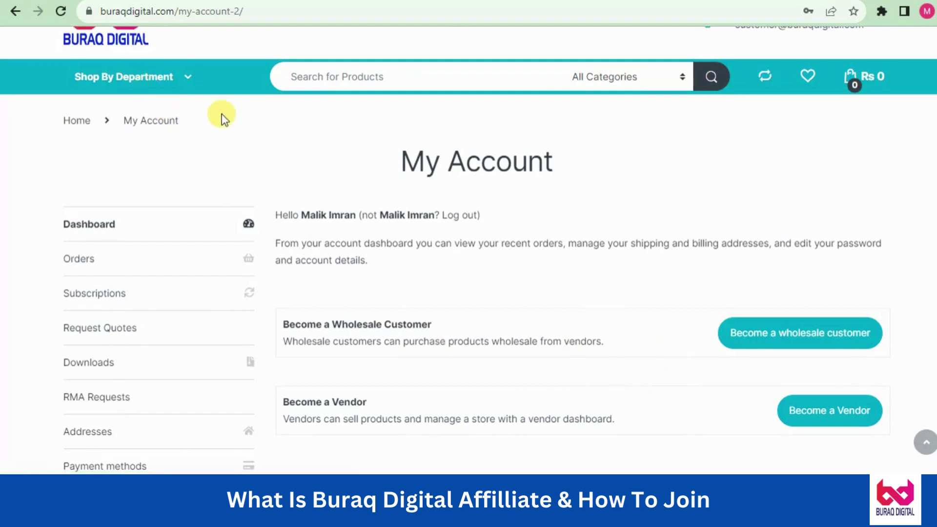
{"action": "left_click", "coordinate": [151, 85]}
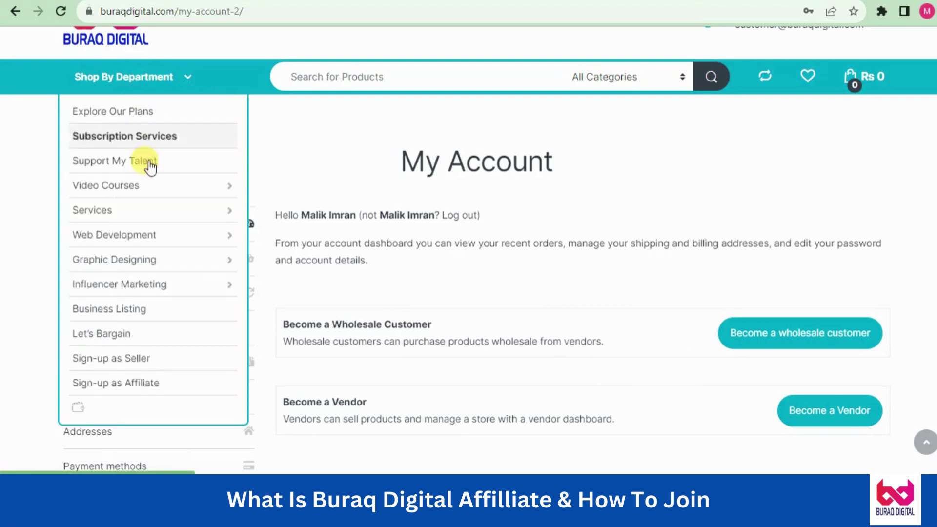
{"action": "left_click", "coordinate": [115, 385]}
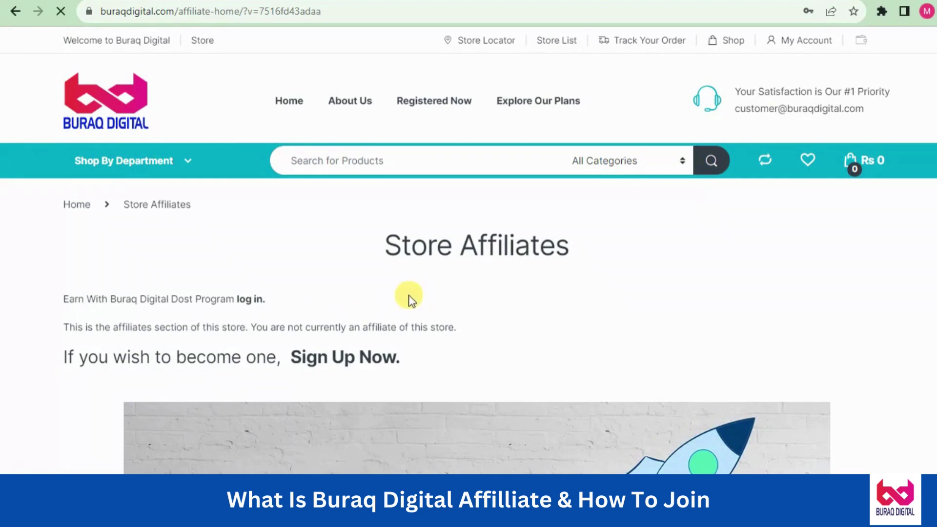
Follow the 'log in.' link by Earn With Buraq Digital Dost Program to reach Affiliate Login
{"action": "scroll", "coordinate": [661, 186], "scroll_direction": "down", "scroll_amount": 1}
{"action": "scroll", "coordinate": [469, 273], "scroll_direction": "down", "scroll_amount": 6}
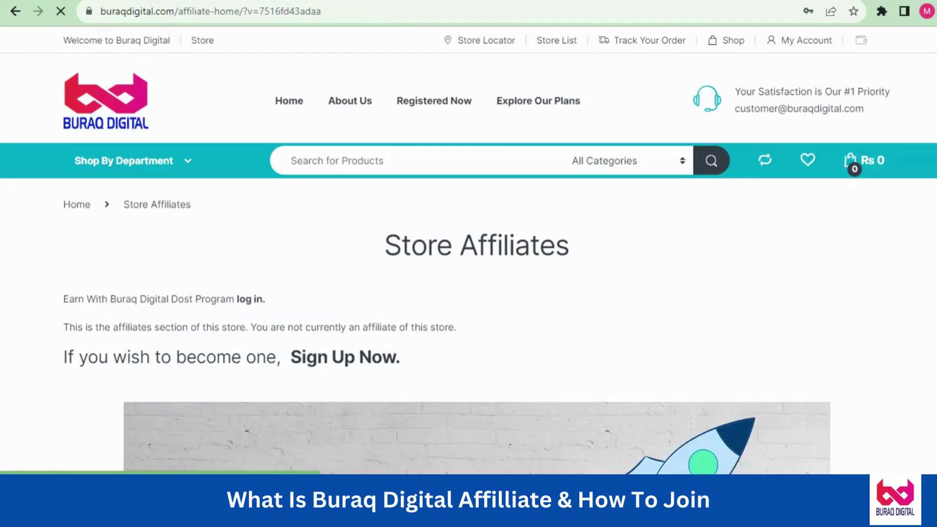
{"action": "left_click", "coordinate": [246, 300]}
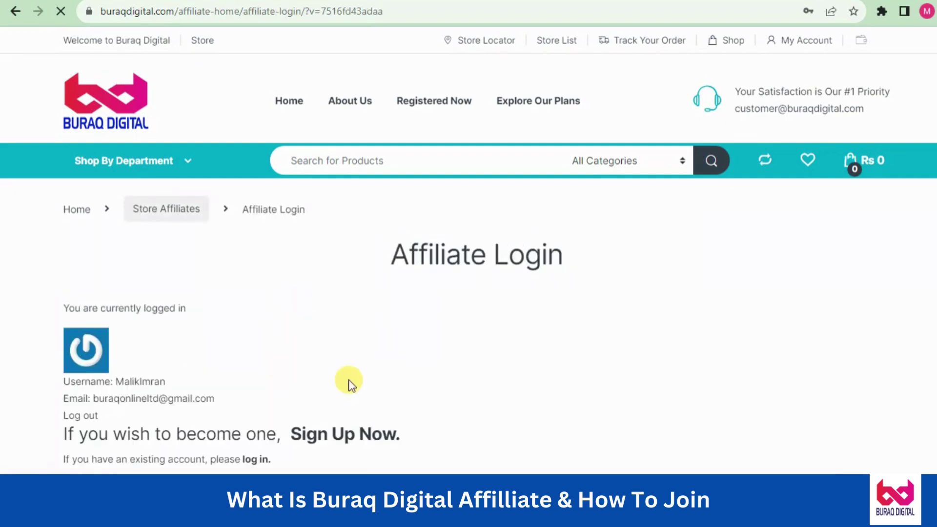
{"action": "scroll", "coordinate": [858, 185], "scroll_direction": "down", "scroll_amount": 4}
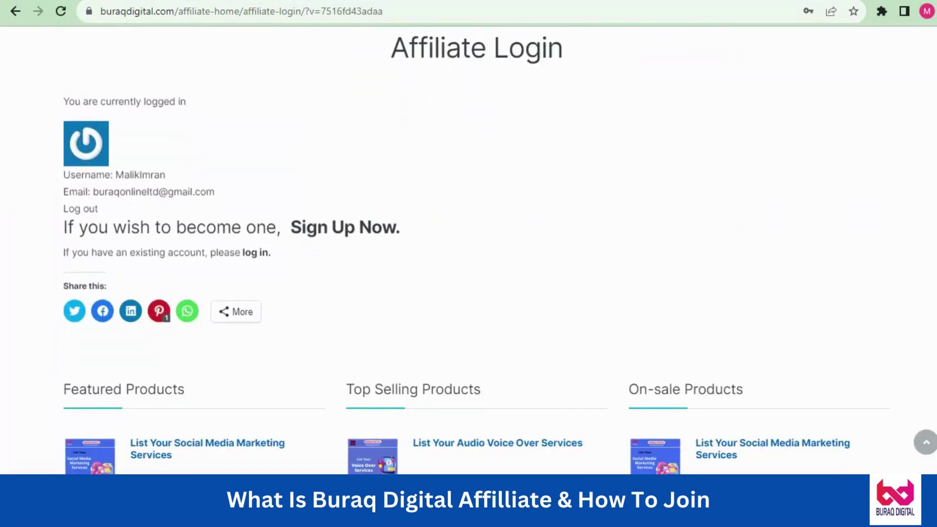
{"action": "scroll", "coordinate": [514, 154], "scroll_direction": "down", "scroll_amount": 1}
Open the affiliate registration form with Sign Up Now and scroll to its fields
{"action": "left_click", "coordinate": [347, 194]}
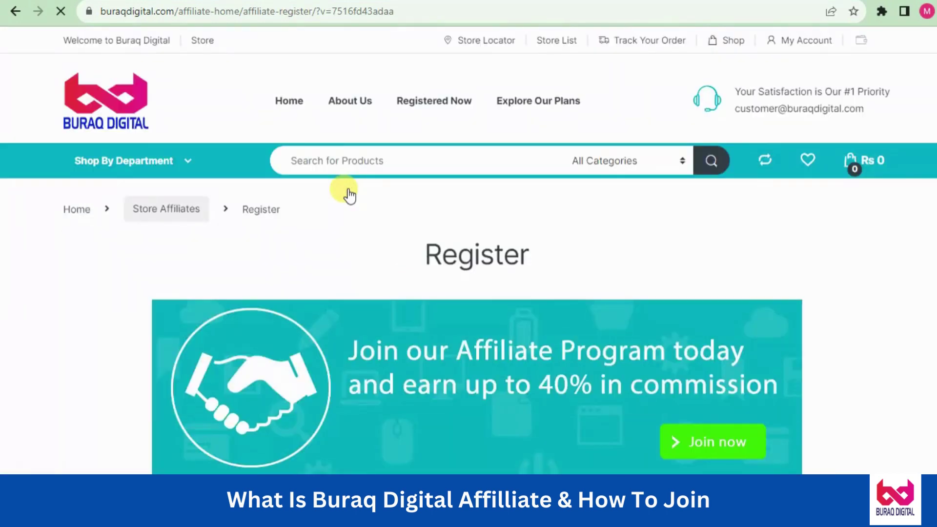
{"action": "scroll", "coordinate": [468, 249], "scroll_direction": "down", "scroll_amount": 6}
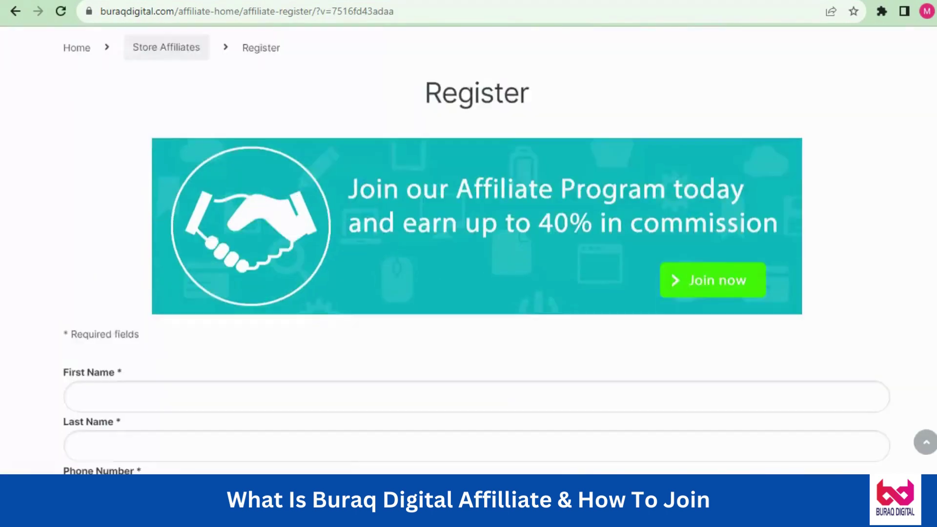
{"action": "scroll", "coordinate": [468, 248], "scroll_direction": "down", "scroll_amount": 1}
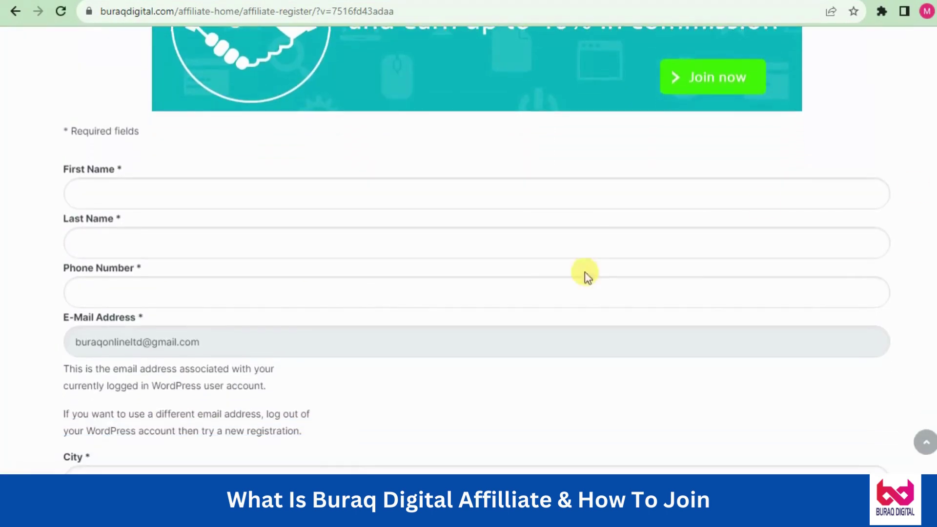
Enter the applicant's first name, last name and phone number in the affiliate form
{"action": "left_click", "coordinate": [91, 191]}
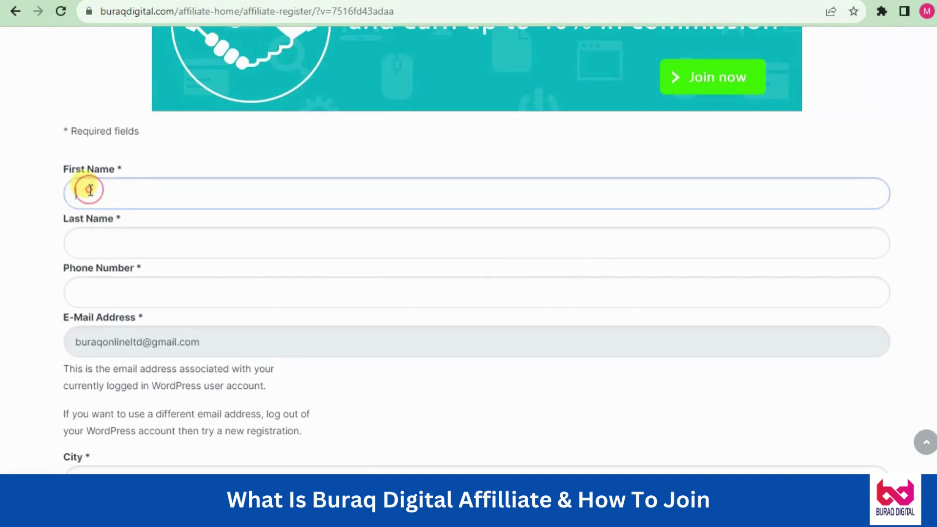
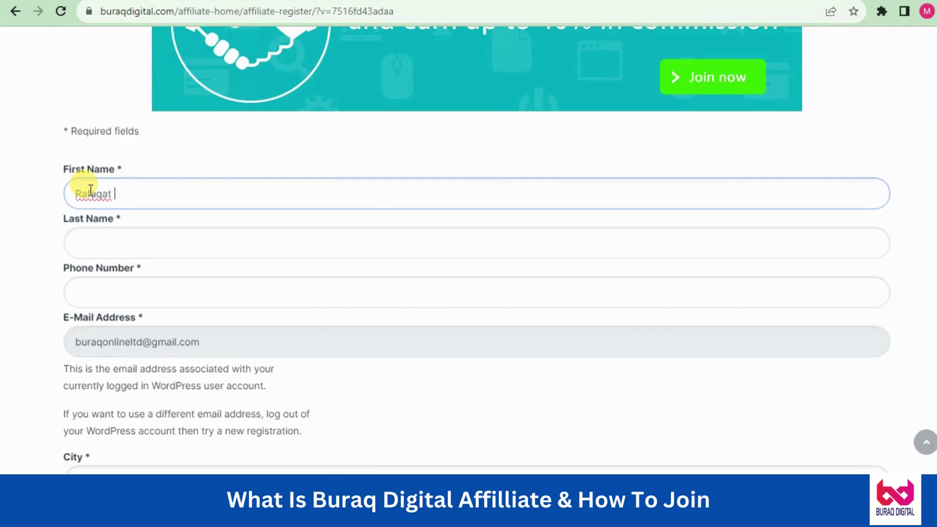
{"action": "key", "text": "Tab"}
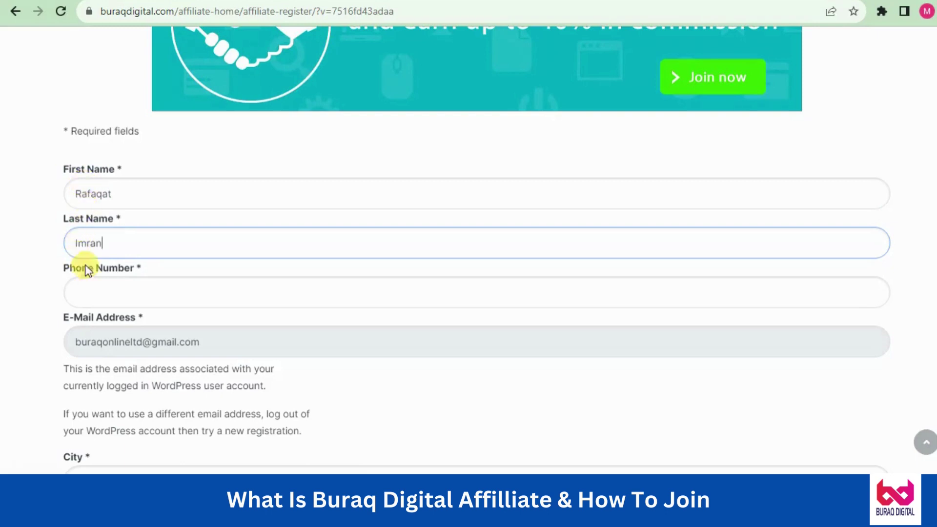
{"action": "left_click", "coordinate": [93, 282]}
{"action": "type", "text": "0300"}
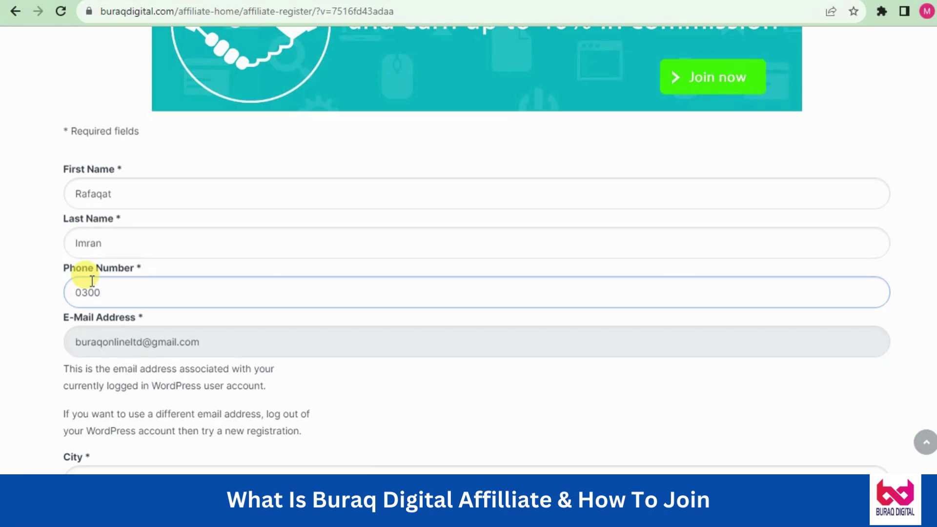
{"action": "type", "text": "123456789"}
{"action": "left_click", "coordinate": [25, 346]}
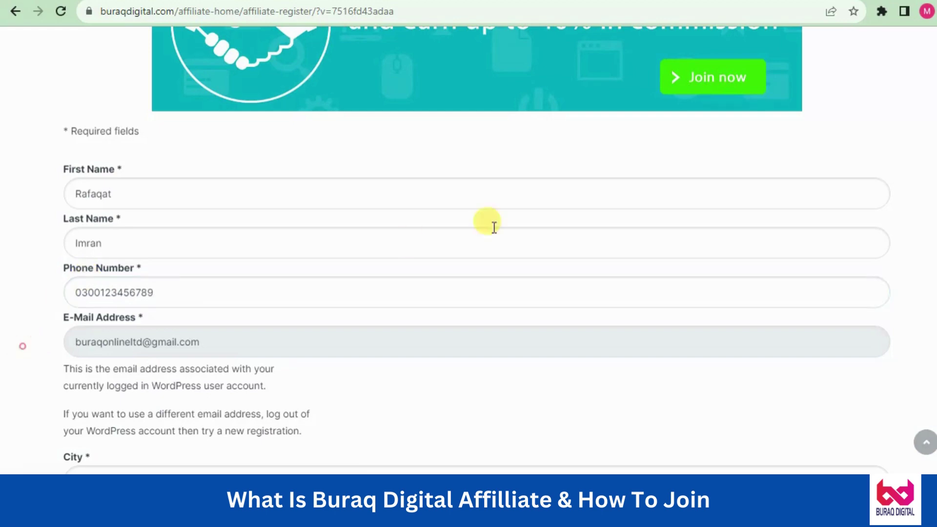
Fill in the city and set the country to PAKISTAN
{"action": "scroll", "coordinate": [469, 250], "scroll_direction": "down", "scroll_amount": 3}
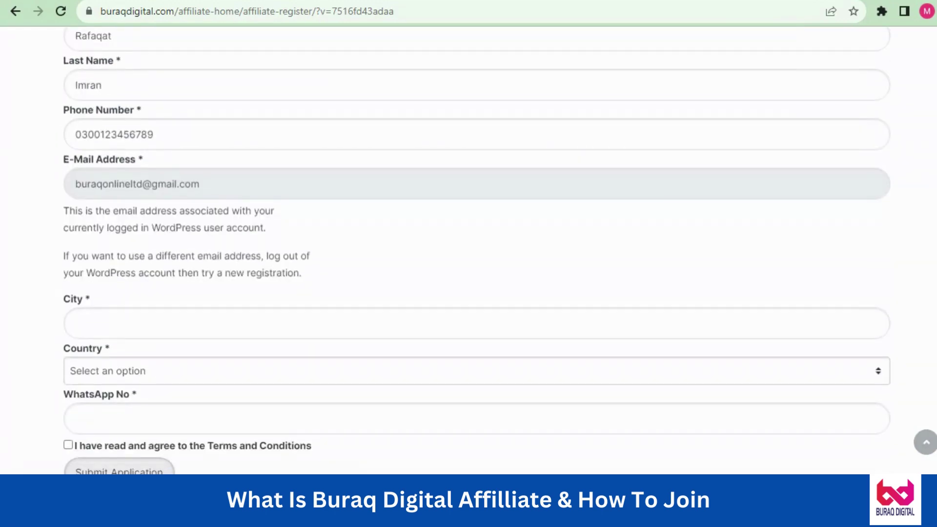
{"action": "scroll", "coordinate": [522, 295], "scroll_direction": "up", "scroll_amount": 4}
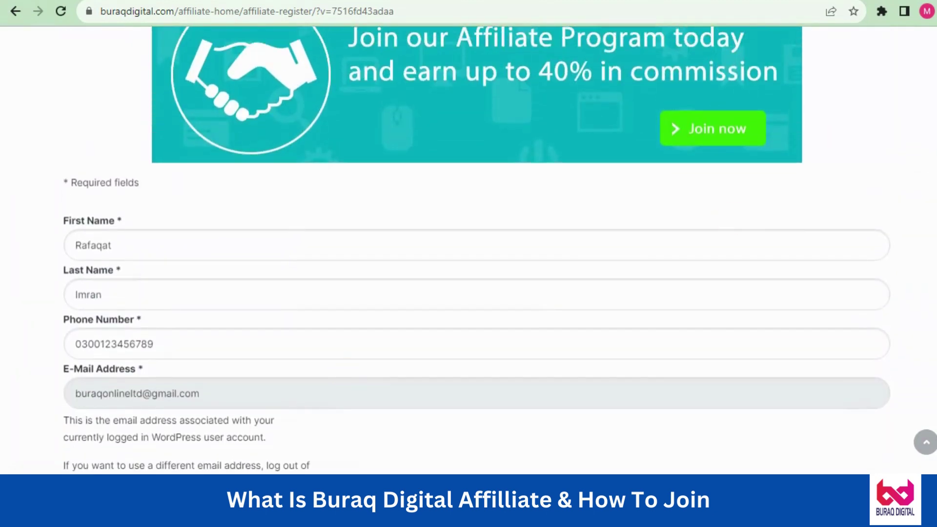
{"action": "scroll", "coordinate": [142, 359], "scroll_direction": "down", "scroll_amount": 6}
{"action": "left_click", "coordinate": [114, 210]}
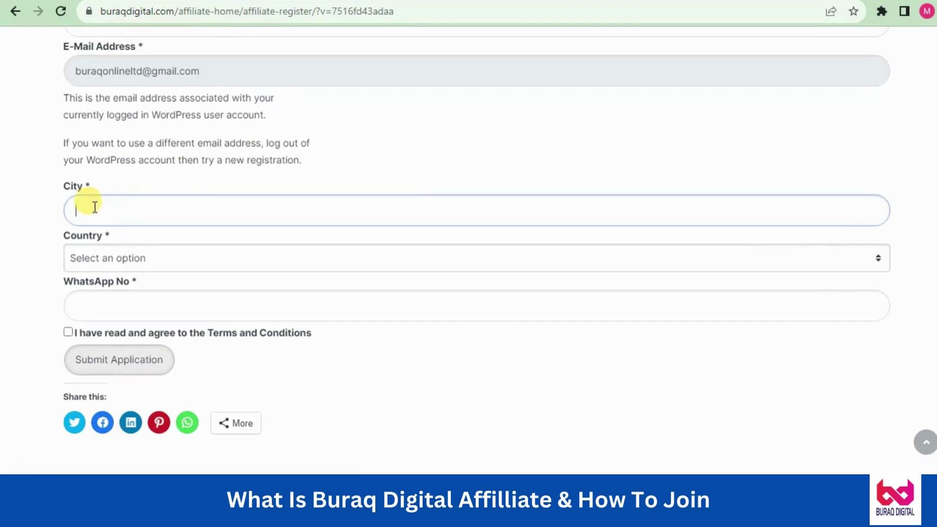
{"action": "type", "text": "Xyz"}
{"action": "left_click", "coordinate": [119, 260]}
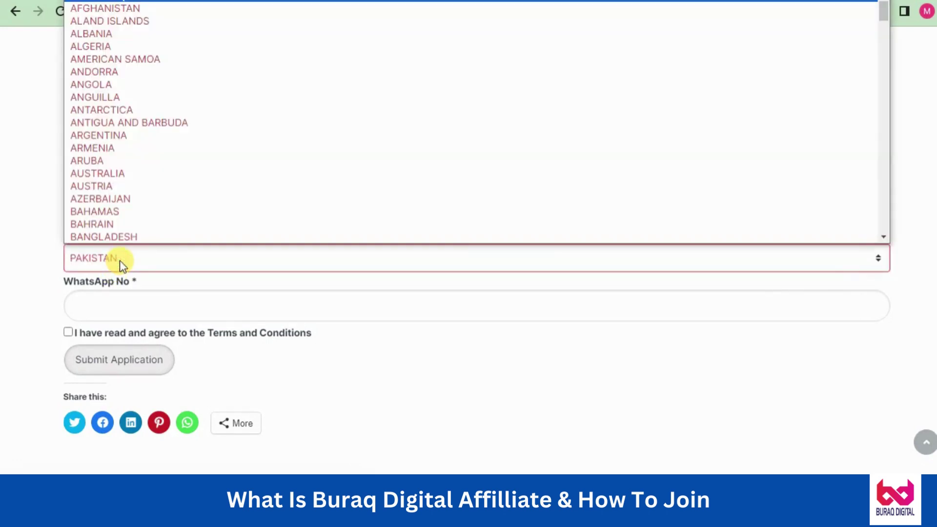
{"action": "key", "text": "p"}
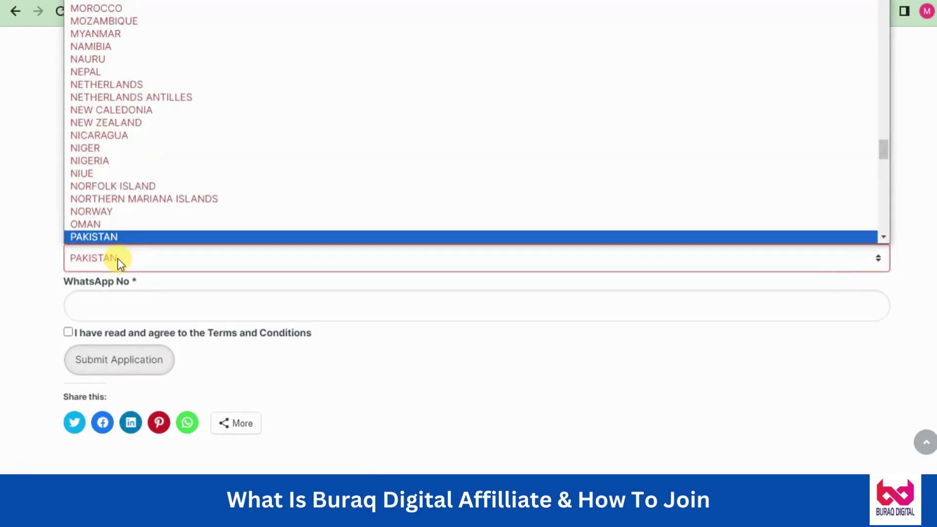
{"action": "left_click", "coordinate": [109, 237]}
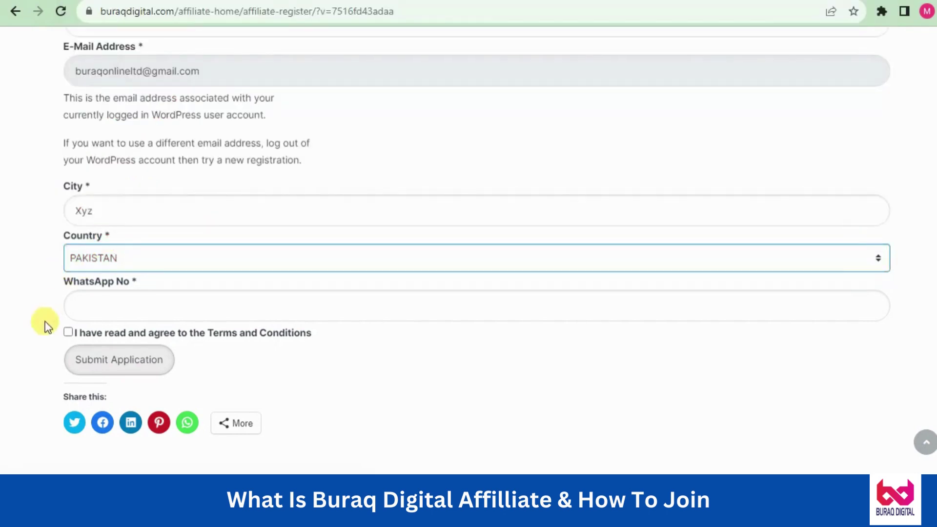
Enter the WhatsApp number without the extra digit and agree to the Terms and Conditions
{"action": "left_click", "coordinate": [82, 306]}
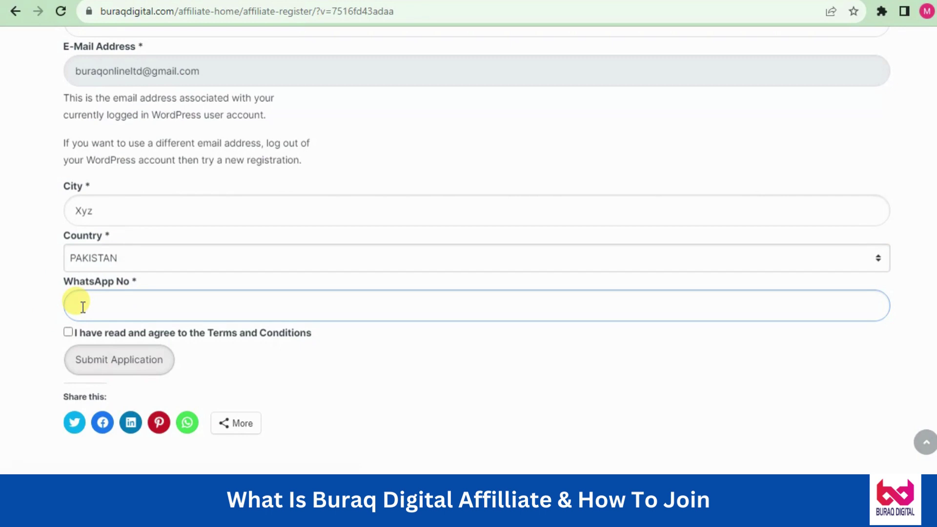
{"action": "type", "text": "0300123456789"}
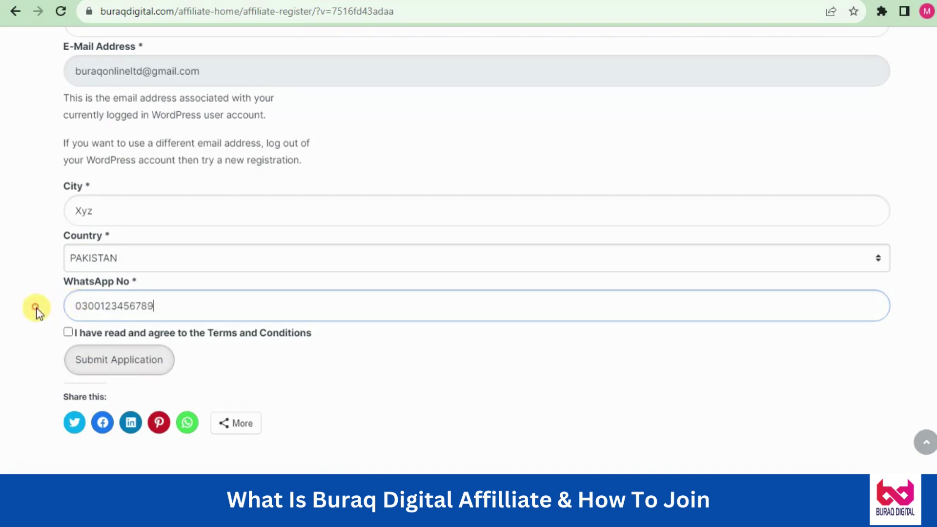
{"action": "left_click", "coordinate": [168, 307]}
{"action": "key", "text": "BackSpace"}
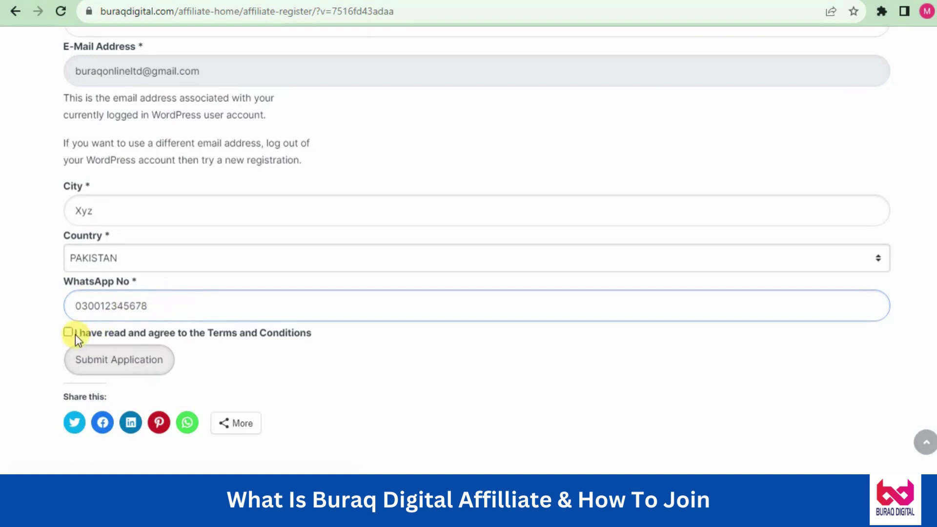
{"action": "left_click", "coordinate": [69, 332]}
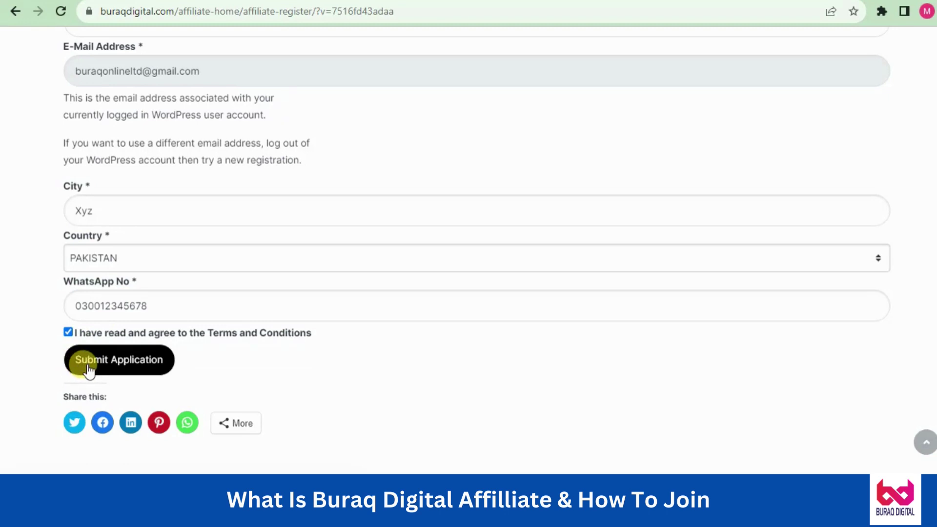
Submit the affiliate application, then return to the Store Affiliates dashboard via its breadcrumb
{"action": "left_click", "coordinate": [87, 370]}
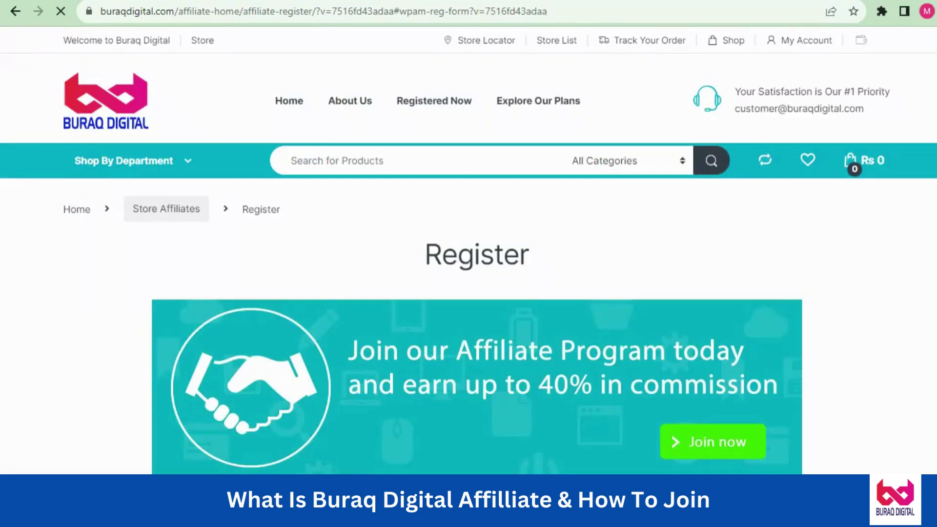
{"action": "scroll", "coordinate": [469, 257], "scroll_direction": "down", "scroll_amount": 2}
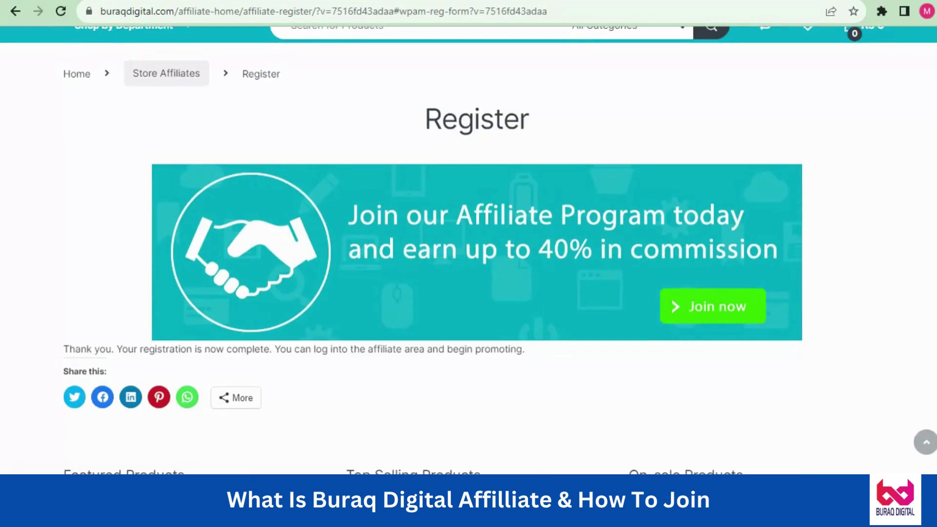
{"action": "triple_click", "coordinate": [158, 348]}
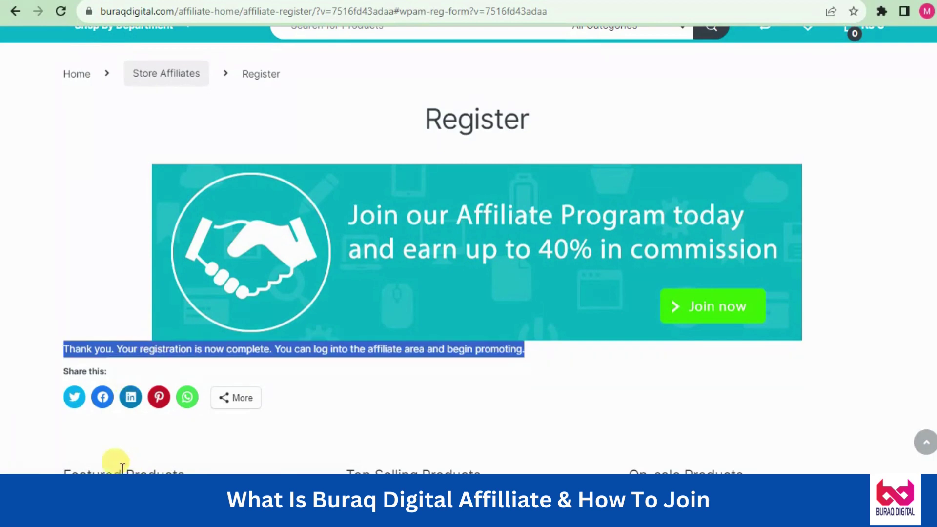
{"action": "key", "text": "alt+Left"}
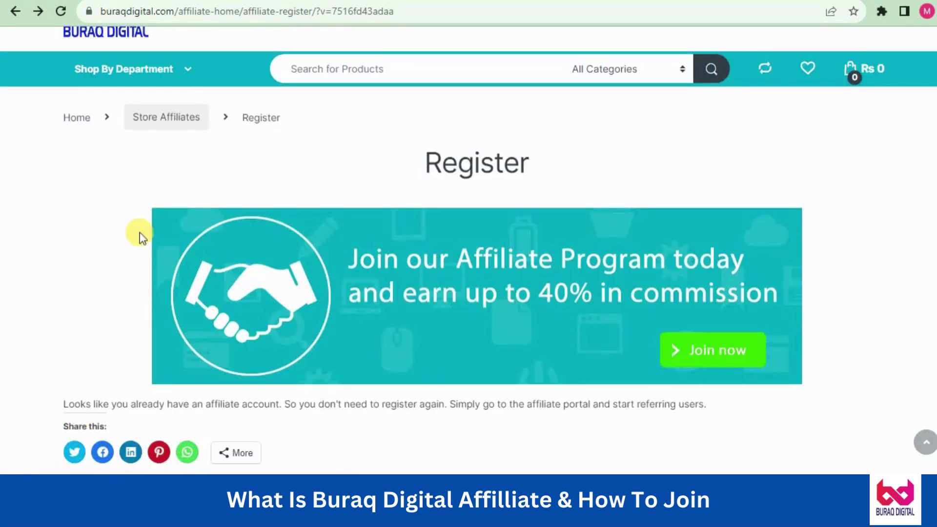
{"action": "left_click", "coordinate": [160, 126]}
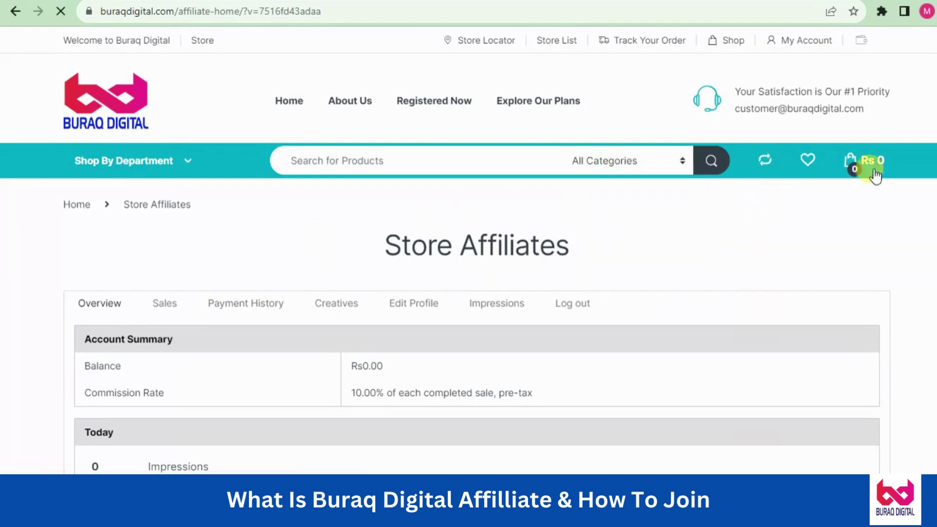
Scroll through the Overview's Today and This Month stats: Rs0.00 balance, 10.00% commission, zero activity
{"action": "scroll", "coordinate": [852, 163], "scroll_direction": "down", "scroll_amount": 3}
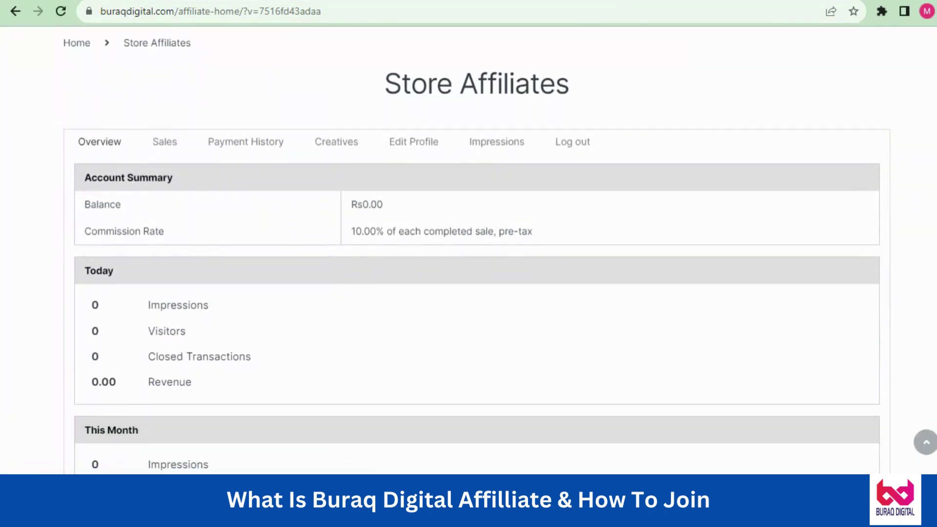
{"action": "scroll", "coordinate": [476, 254], "scroll_direction": "down", "scroll_amount": 1}
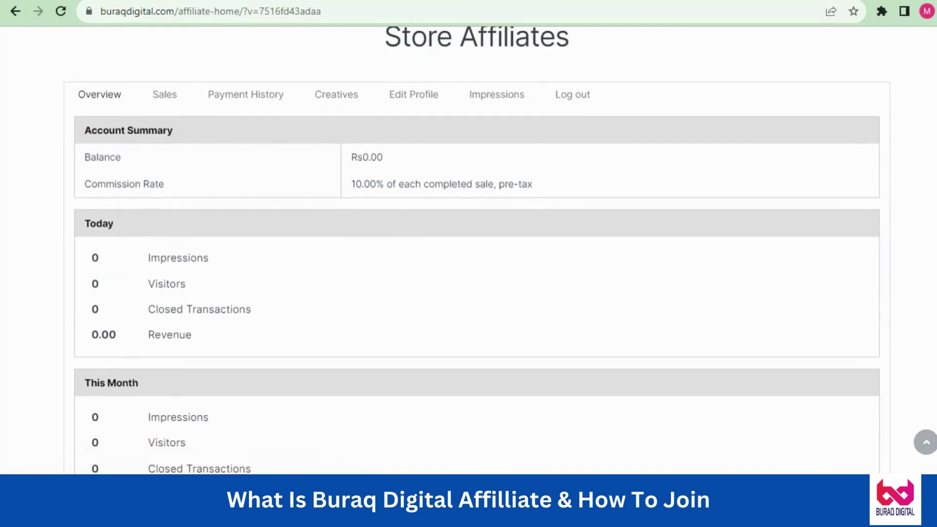
{"action": "scroll", "coordinate": [476, 249], "scroll_direction": "down", "scroll_amount": 1}
{"action": "scroll", "coordinate": [477, 255], "scroll_direction": "down", "scroll_amount": 2}
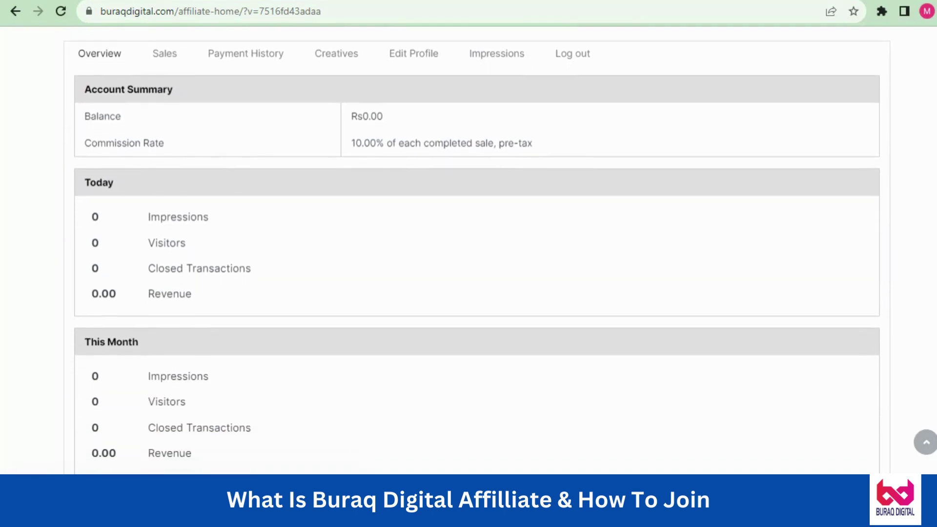
{"action": "scroll", "coordinate": [476, 242], "scroll_direction": "up", "scroll_amount": 3}
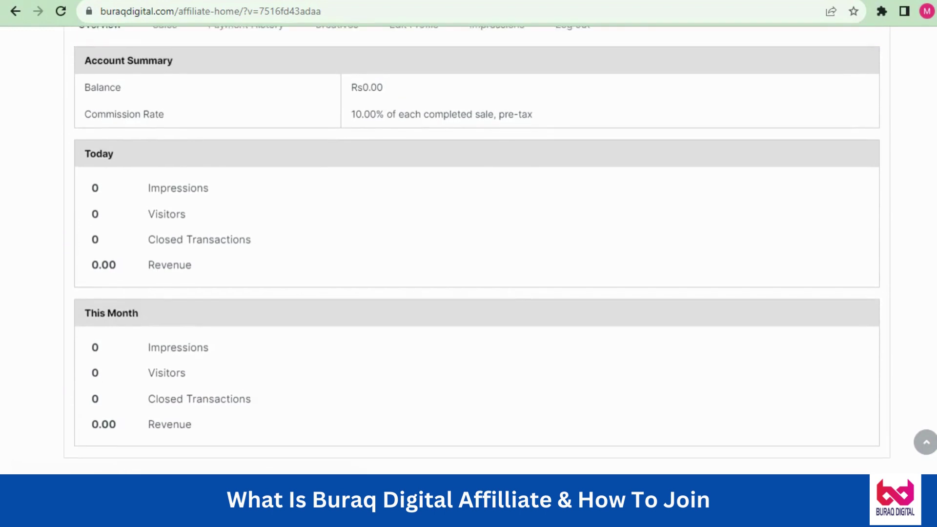
{"action": "scroll", "coordinate": [476, 242], "scroll_direction": "up", "scroll_amount": 1}
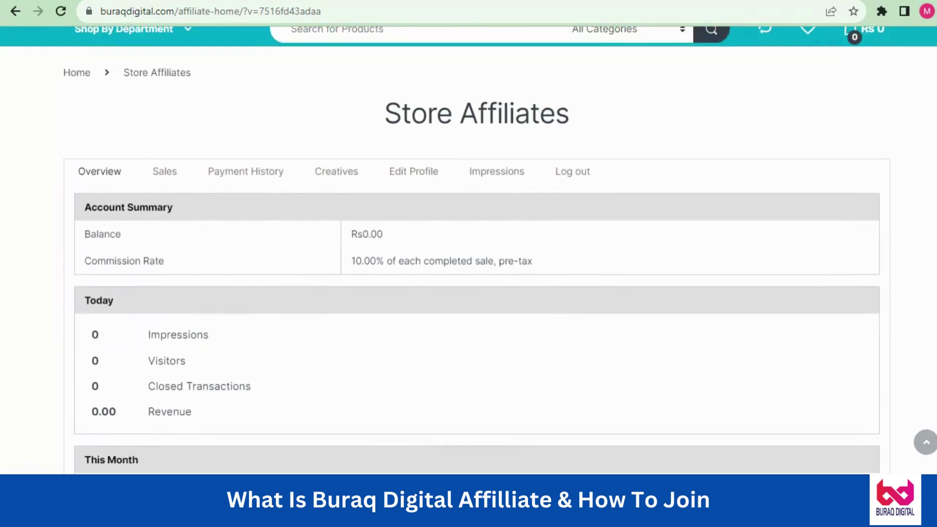
{"action": "scroll", "coordinate": [476, 242], "scroll_direction": "up", "scroll_amount": 3}
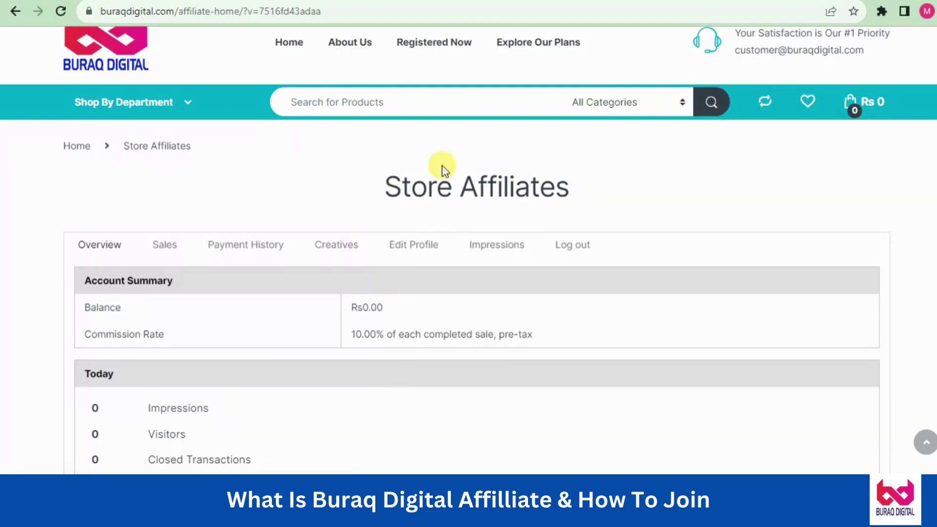
{"action": "left_click", "coordinate": [496, 245]}
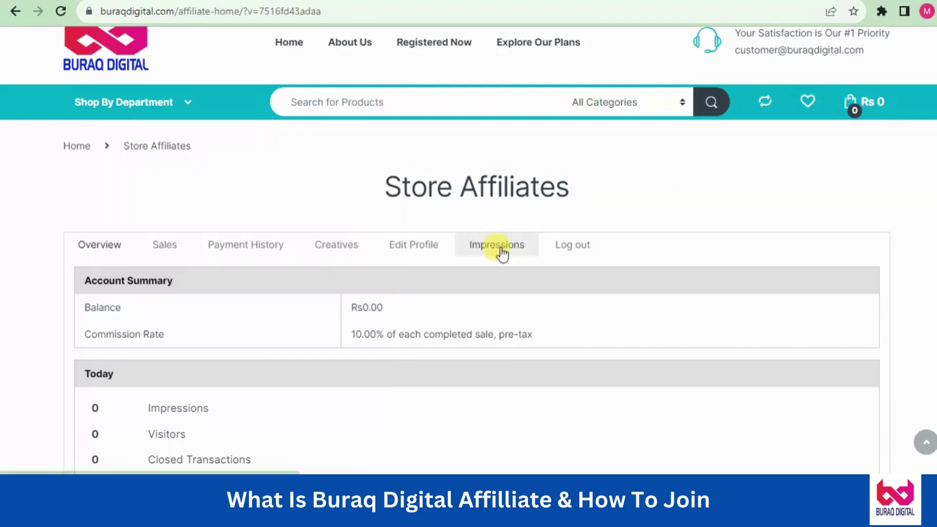
Open the Creatives section, then select and copy the personal affiliate link URL
{"action": "left_click", "coordinate": [341, 251]}
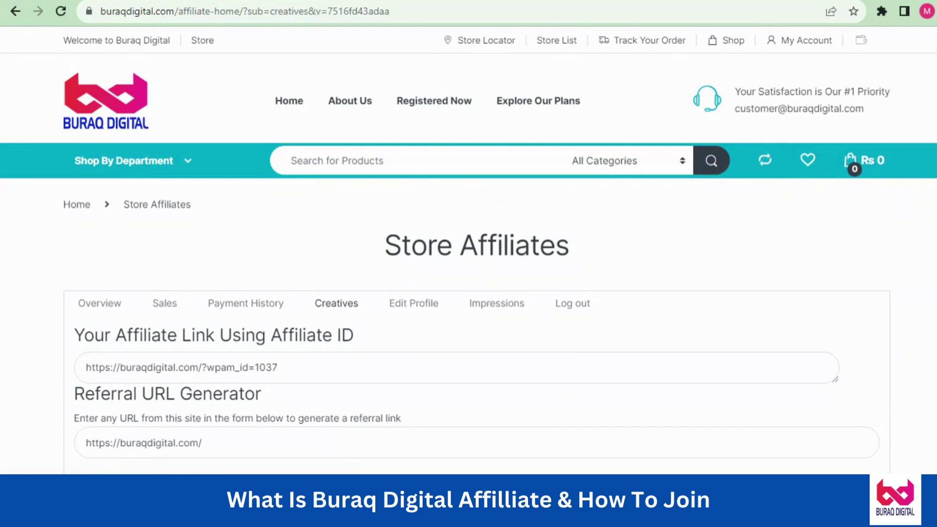
{"action": "scroll", "coordinate": [468, 251], "scroll_direction": "down", "scroll_amount": 2}
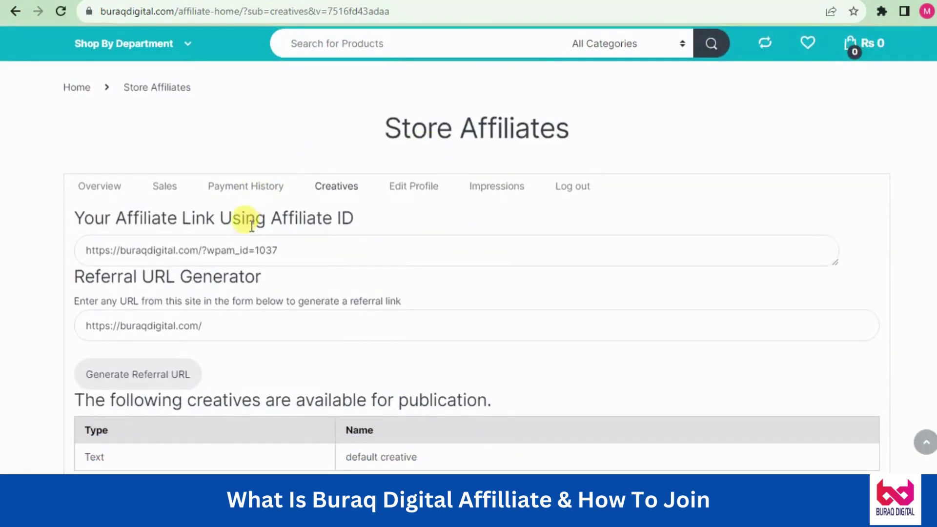
{"action": "left_click", "coordinate": [92, 249]}
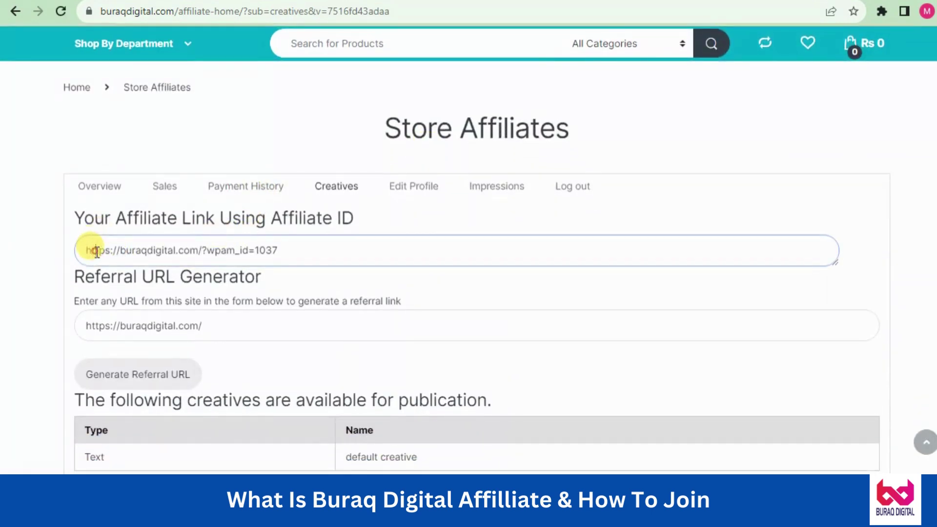
{"action": "triple_click", "coordinate": [185, 249]}
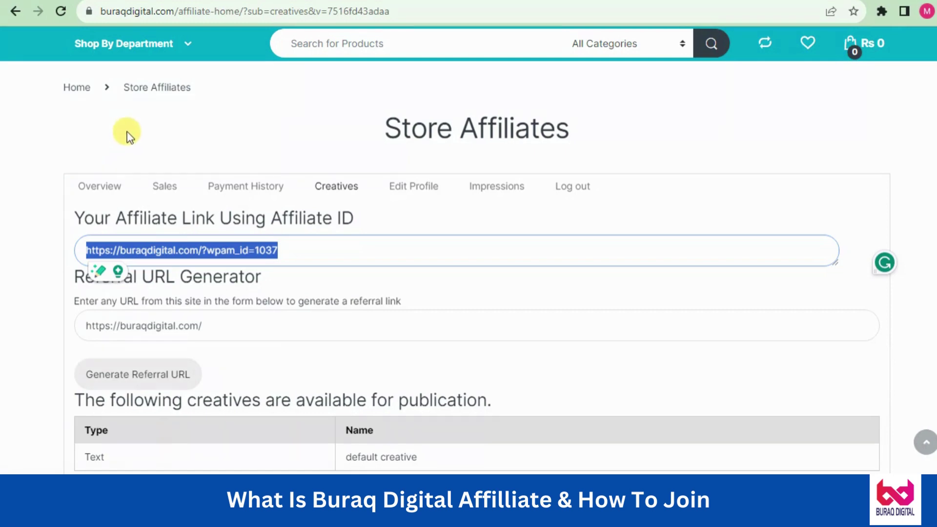
{"action": "left_click", "coordinate": [142, 141]}
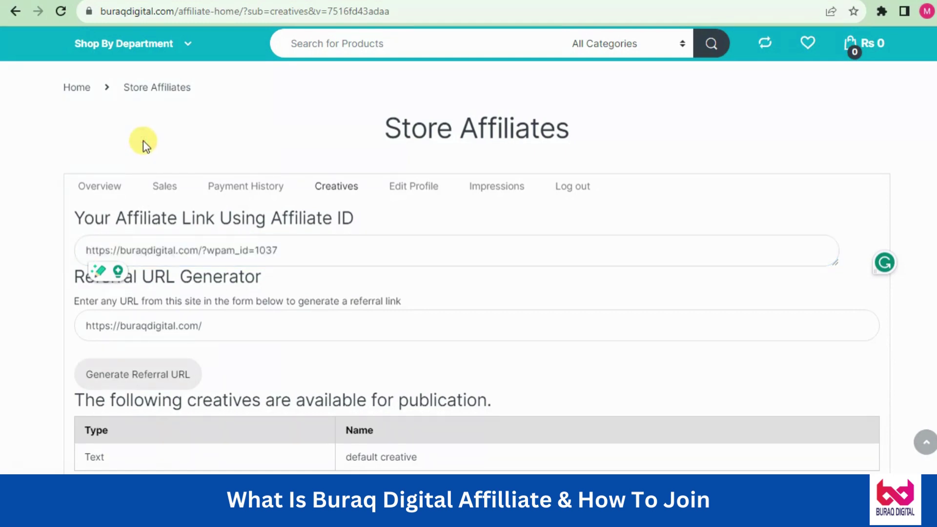
{"action": "left_click", "coordinate": [218, 251]}
{"action": "key", "text": "ctrl+c"}
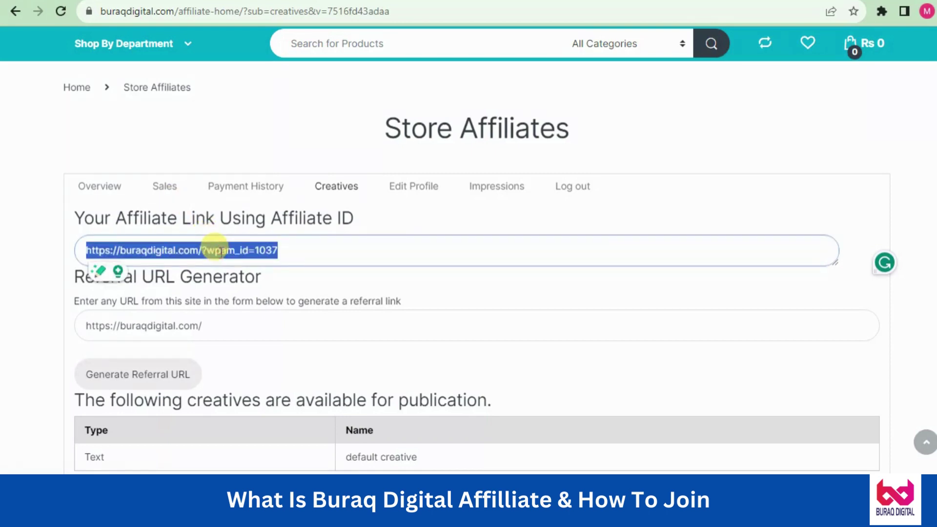
{"action": "left_click", "coordinate": [267, 147]}
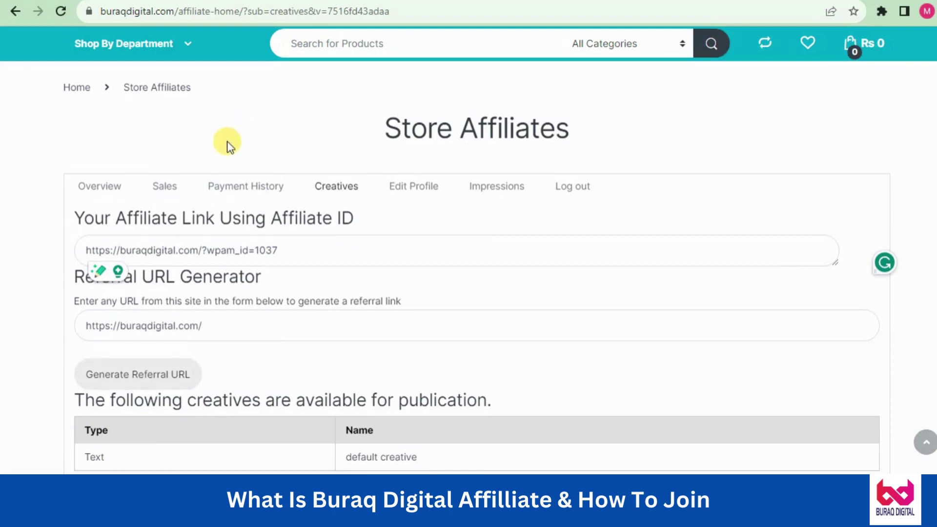
{"action": "left_click", "coordinate": [195, 156]}
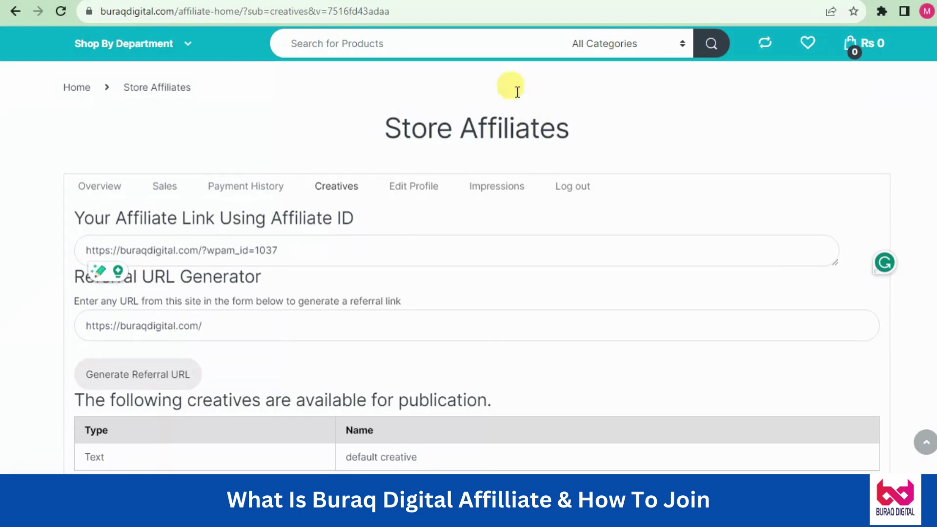
{"action": "key", "text": "ctrl+t"}
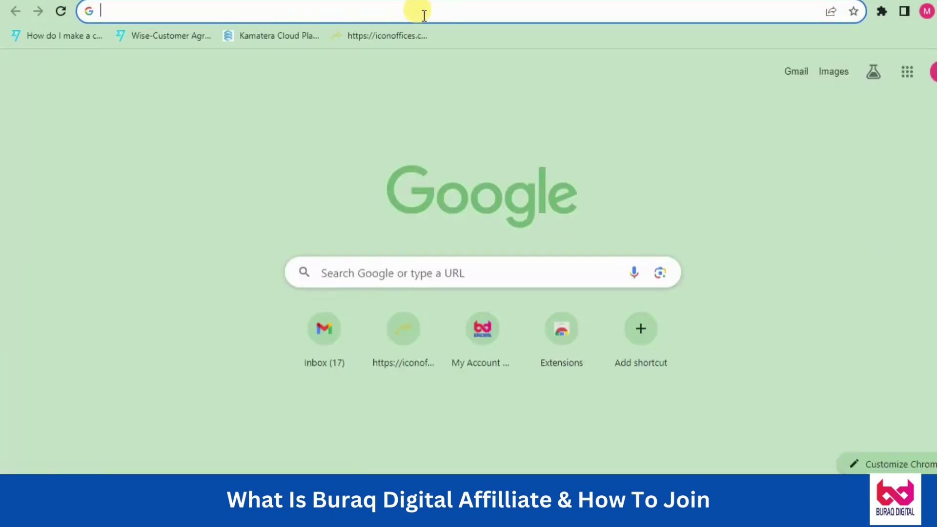
{"action": "key", "text": "ctrl+v"}
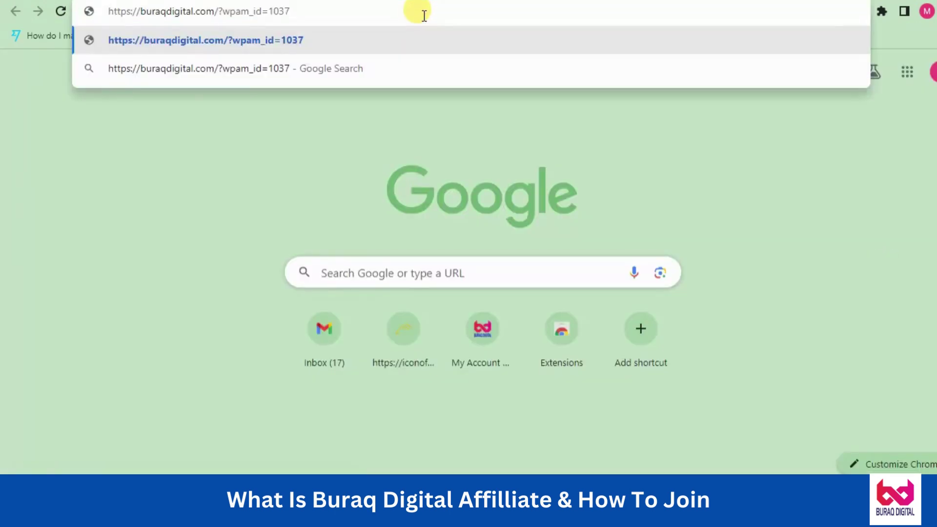
{"action": "key", "text": "Return"}
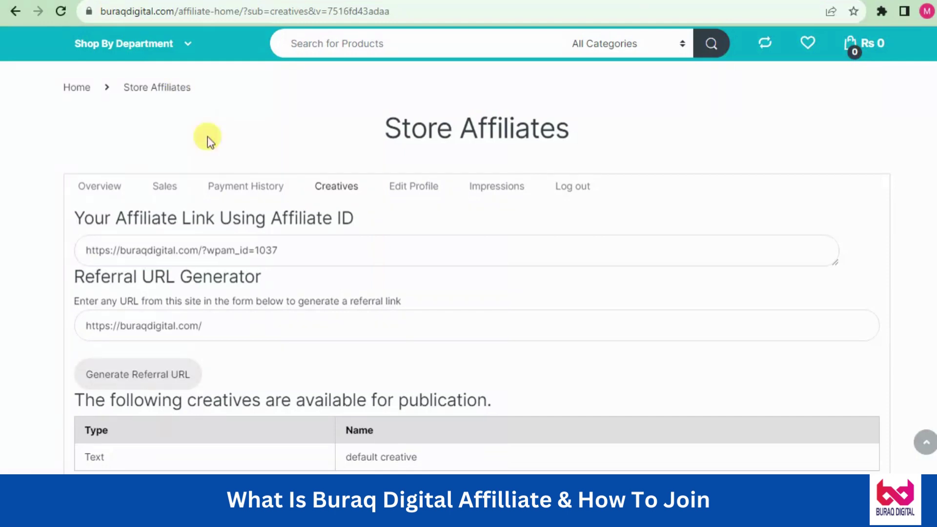
Go to the Edit Profile page for the affiliate account
{"action": "scroll", "coordinate": [870, 130], "scroll_direction": "down", "scroll_amount": 3}
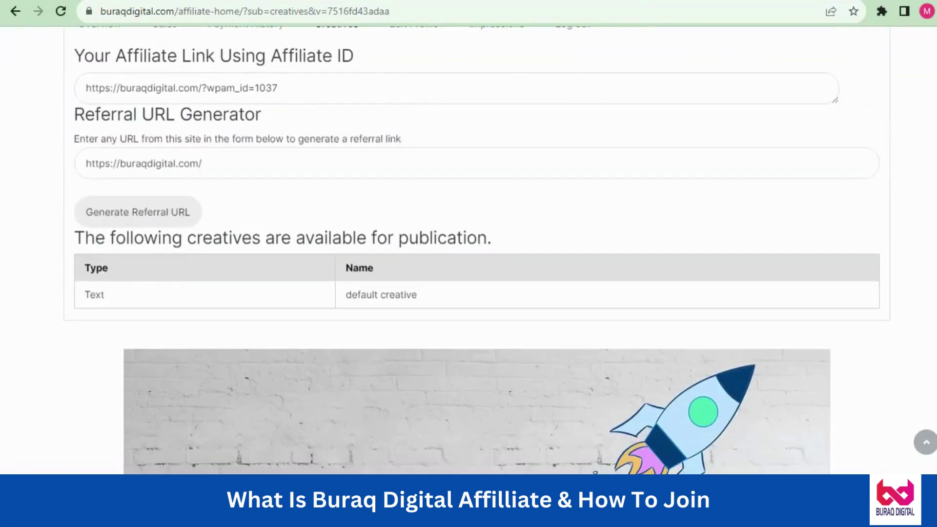
{"action": "scroll", "coordinate": [476, 249], "scroll_direction": "down", "scroll_amount": 2}
{"action": "scroll", "coordinate": [476, 249], "scroll_direction": "up", "scroll_amount": 5}
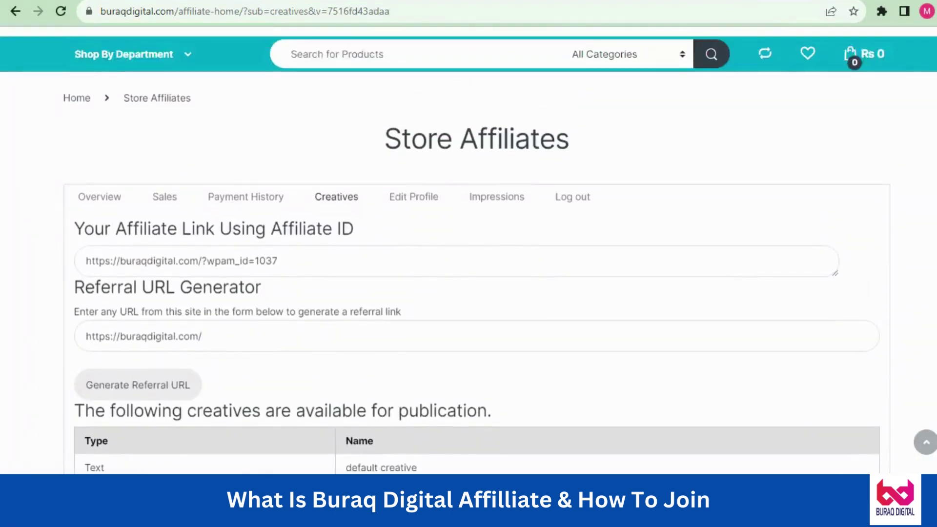
{"action": "scroll", "coordinate": [468, 249], "scroll_direction": "down", "scroll_amount": 3}
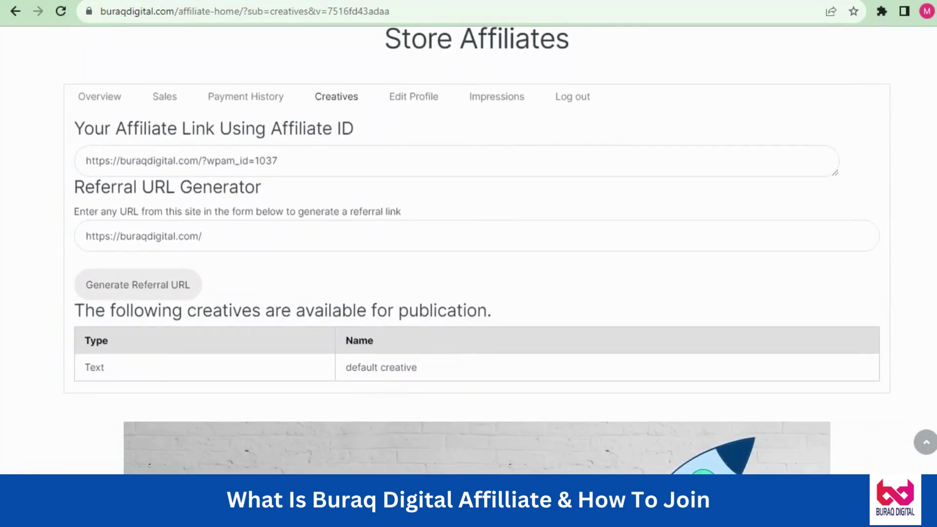
{"action": "left_click", "coordinate": [163, 105]}
{"action": "left_click", "coordinate": [418, 98]}
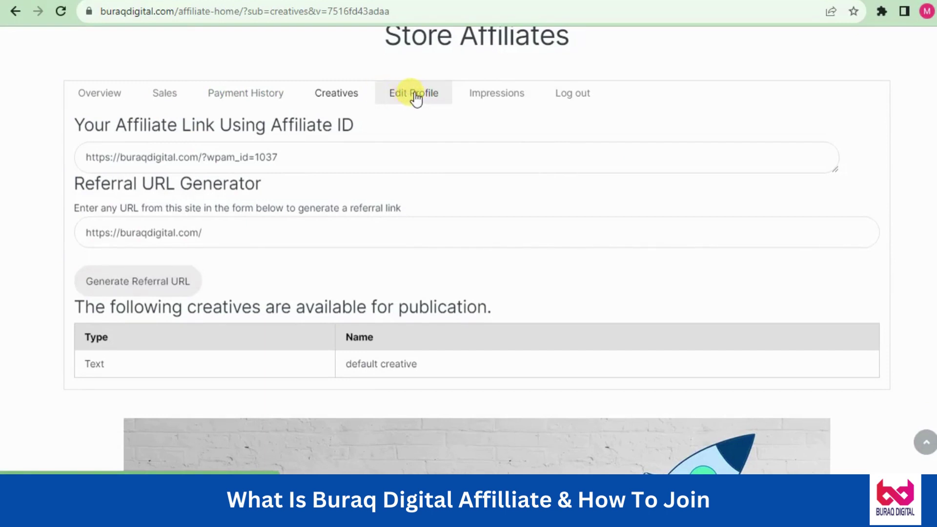
{"action": "left_click", "coordinate": [414, 96]}
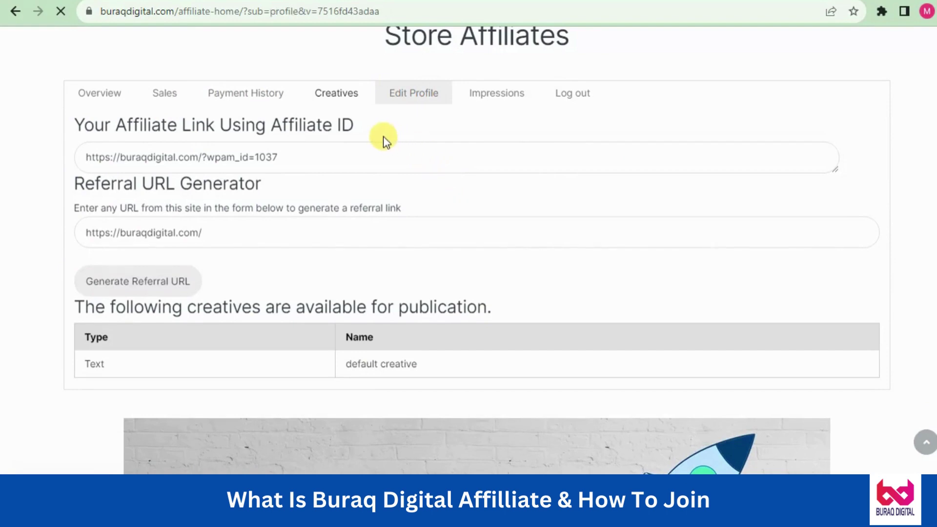
Reach Payment Details and list the Manual Transfer and Bank Transfer payment methods
{"action": "scroll", "coordinate": [843, 171], "scroll_direction": "down", "scroll_amount": 5}
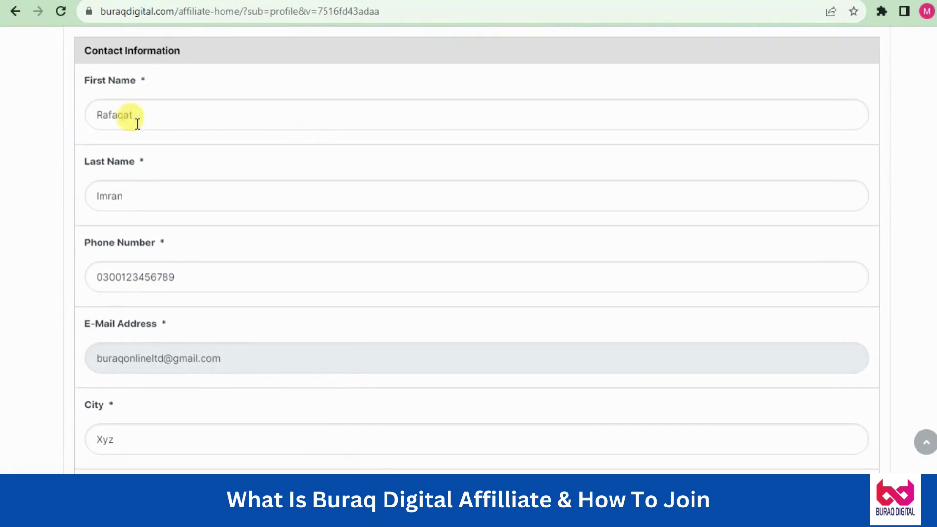
{"action": "left_click", "coordinate": [148, 116]}
{"action": "left_click", "coordinate": [151, 189]}
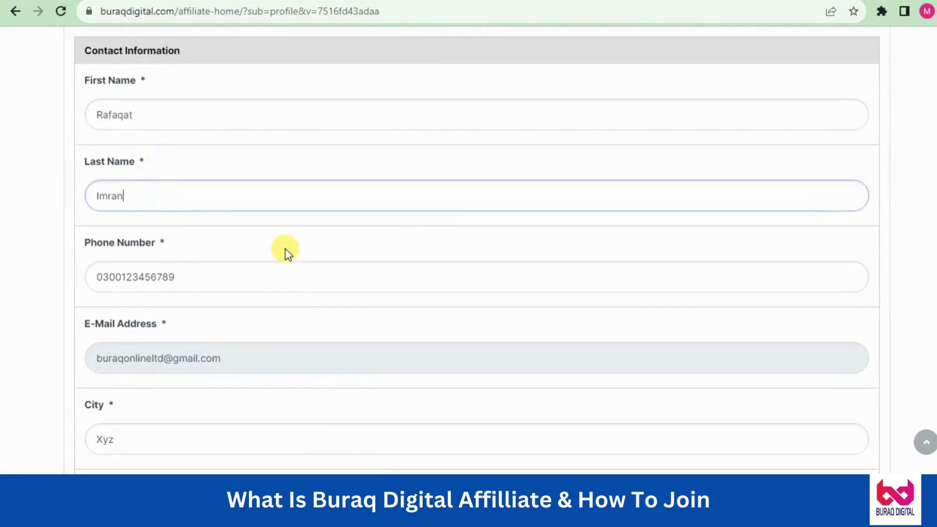
{"action": "scroll", "coordinate": [885, 107], "scroll_direction": "down", "scroll_amount": 4}
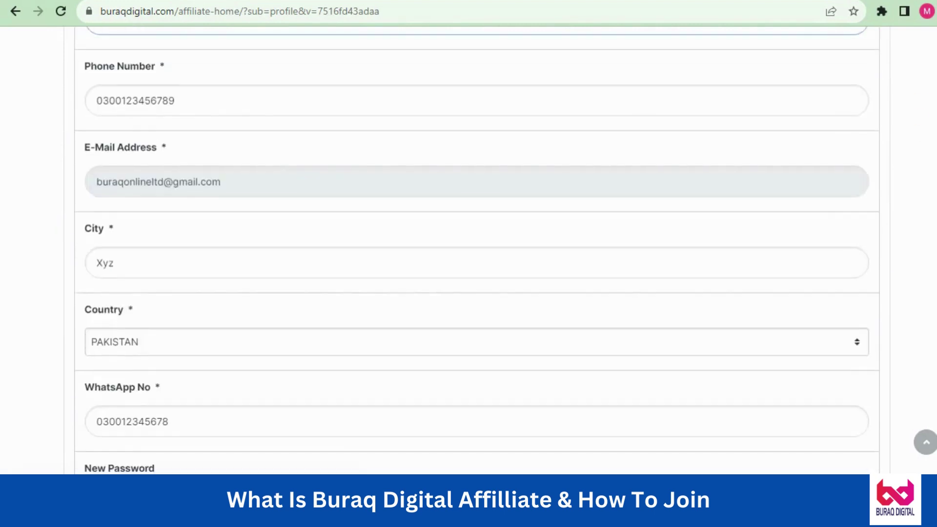
{"action": "scroll", "coordinate": [477, 252], "scroll_direction": "down", "scroll_amount": 3}
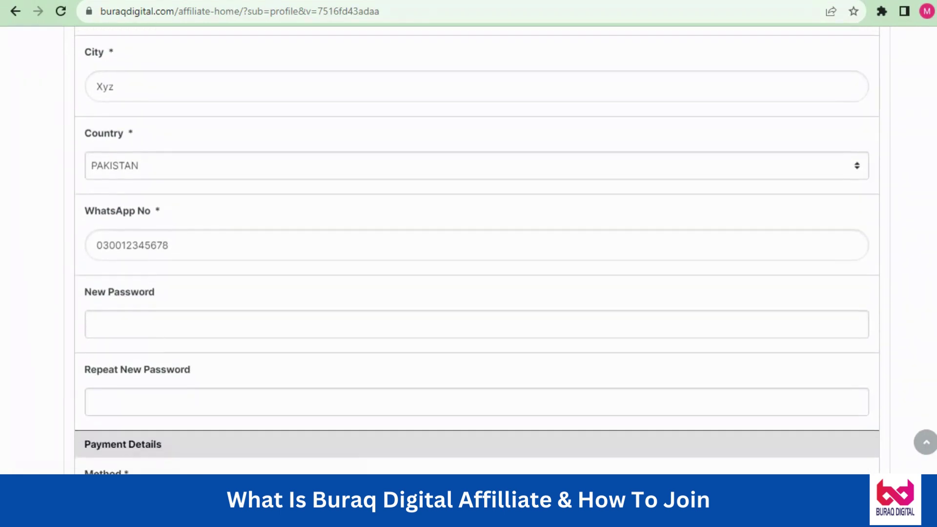
{"action": "scroll", "coordinate": [472, 252], "scroll_direction": "down", "scroll_amount": 3}
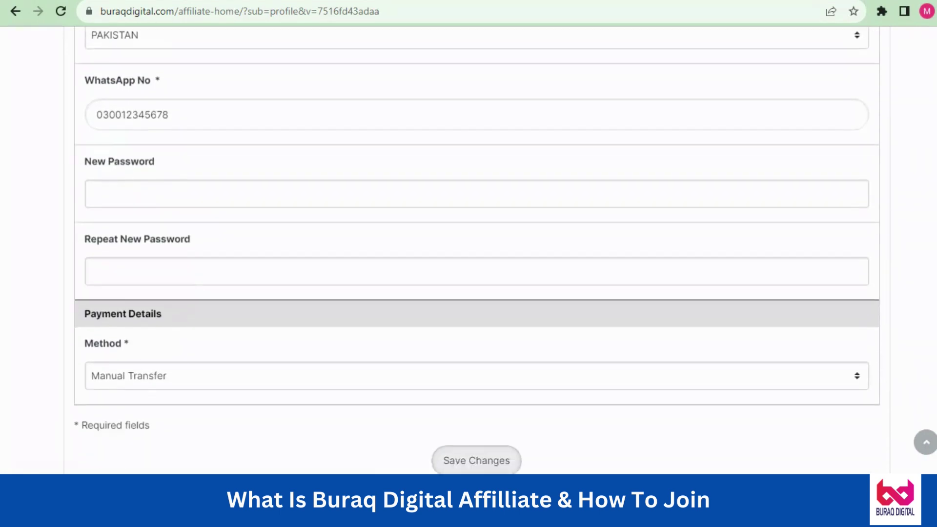
{"action": "scroll", "coordinate": [472, 253], "scroll_direction": "down", "scroll_amount": 4}
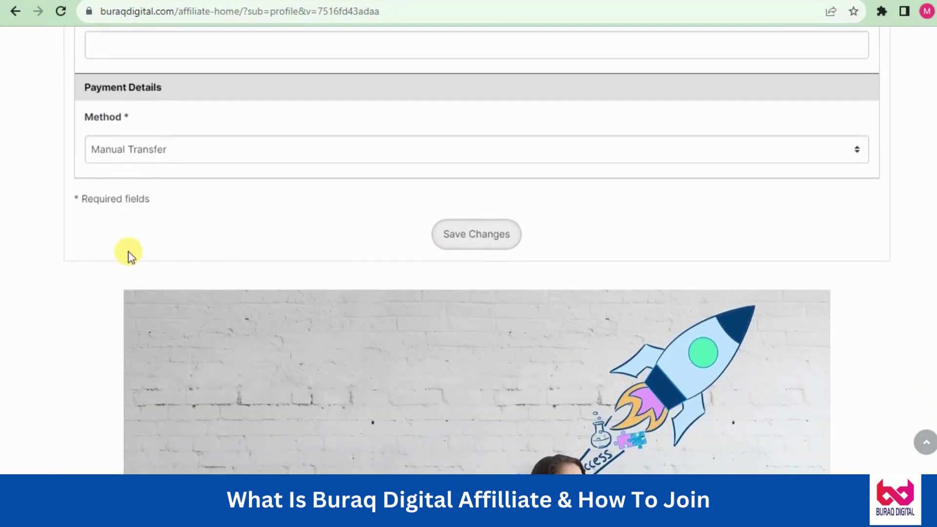
{"action": "left_click", "coordinate": [219, 150]}
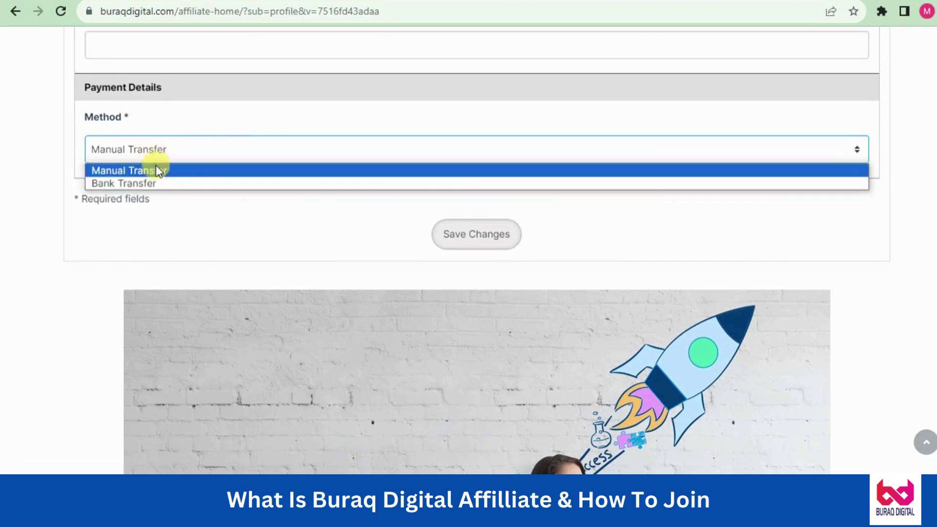
Choose Bank Transfer as payment method and enter Easy paisa and Jazz cash account details
{"action": "left_click", "coordinate": [157, 182]}
{"action": "left_click", "coordinate": [167, 241]}
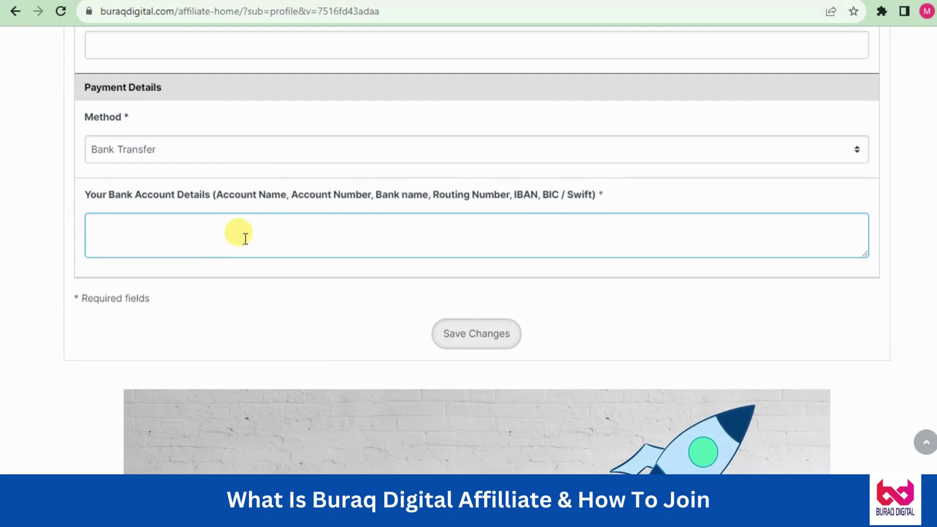
{"action": "type", "text": "Easy paisa 03000"}
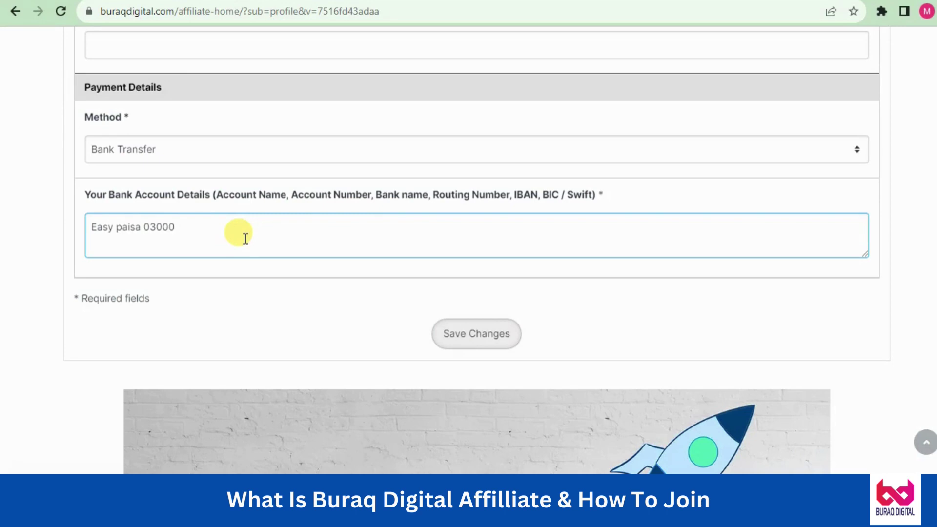
{"action": "type", "text": "Jazz cash"}
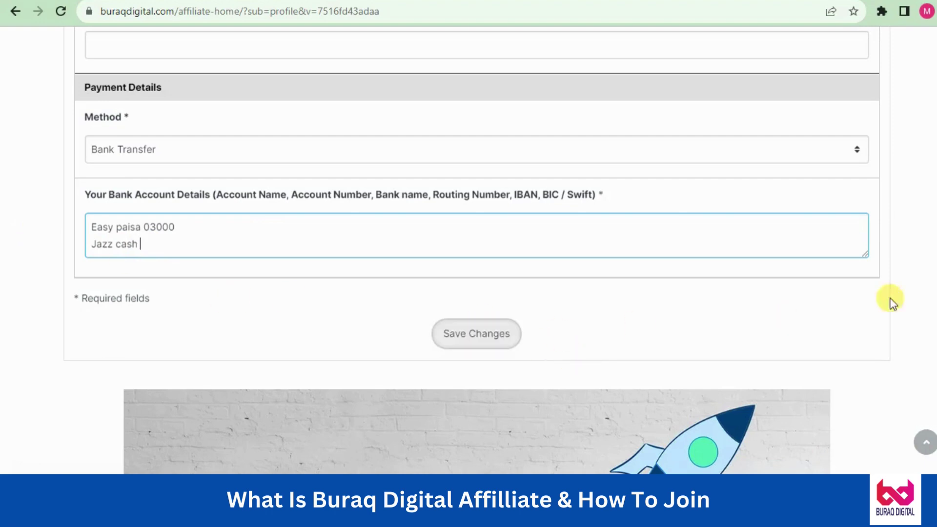
{"action": "scroll", "coordinate": [476, 244], "scroll_direction": "up", "scroll_amount": 15}
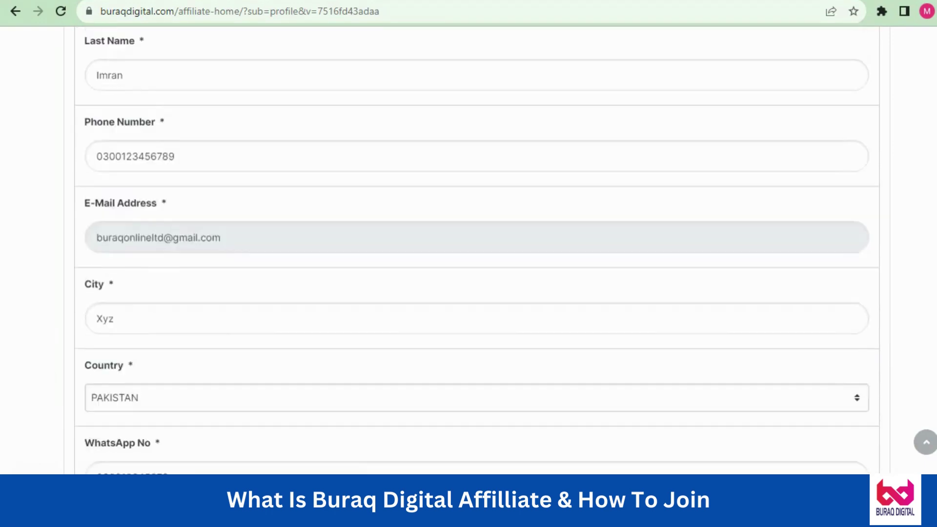
{"action": "scroll", "coordinate": [476, 253], "scroll_direction": "up", "scroll_amount": 3}
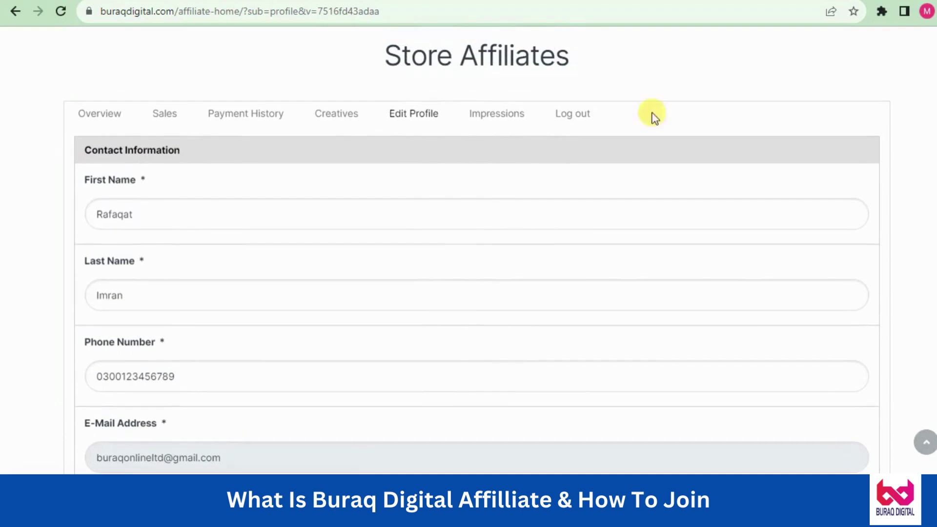
Show the Overview and review the Account Summary, Today and This Month stats
{"action": "left_click", "coordinate": [95, 115]}
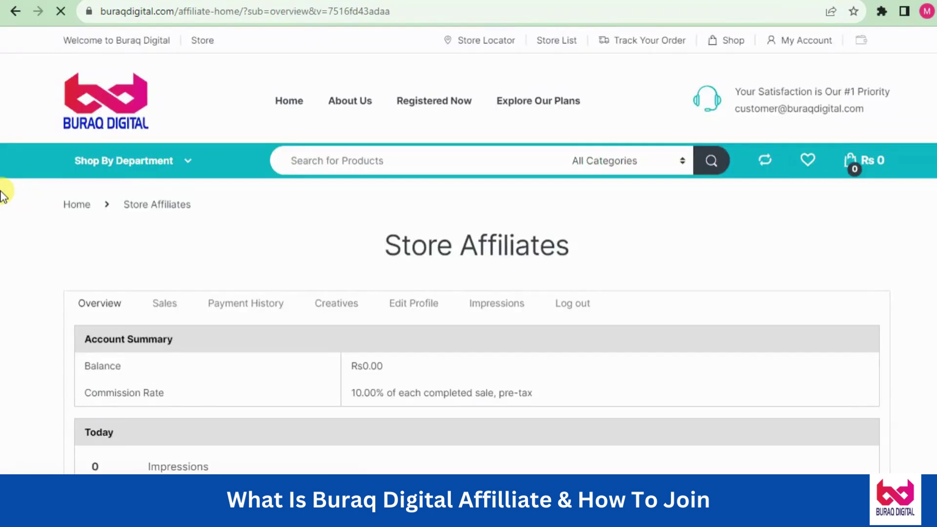
{"action": "scroll", "coordinate": [468, 254], "scroll_direction": "down", "scroll_amount": 5}
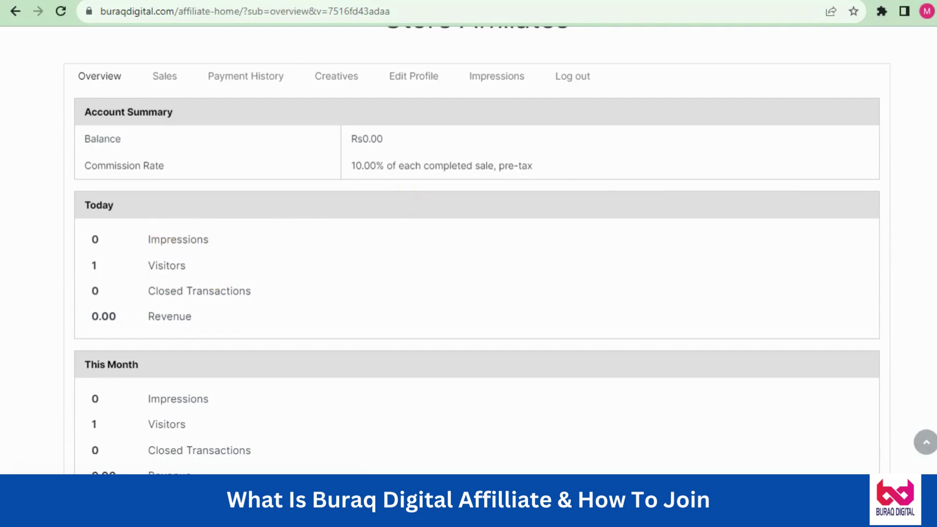
{"action": "scroll", "coordinate": [476, 250], "scroll_direction": "down", "scroll_amount": 3}
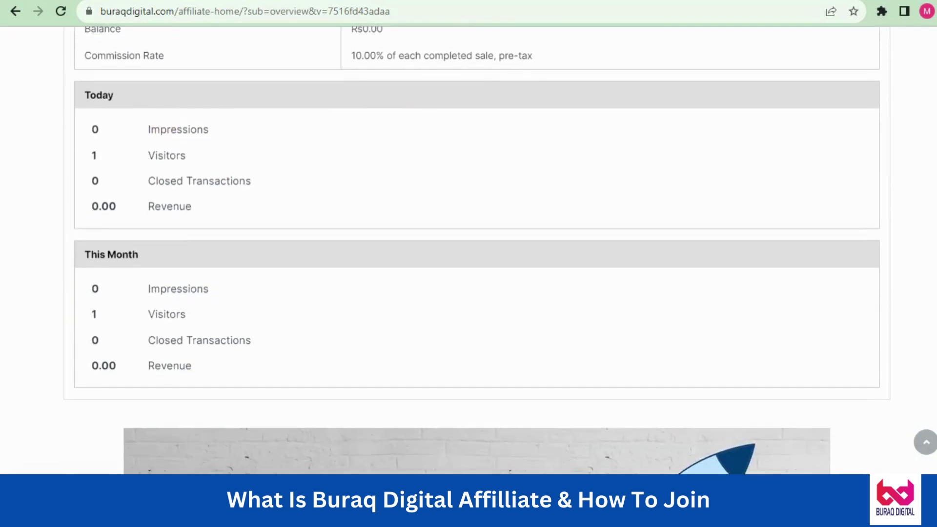
{"action": "scroll", "coordinate": [476, 250], "scroll_direction": "down", "scroll_amount": 1}
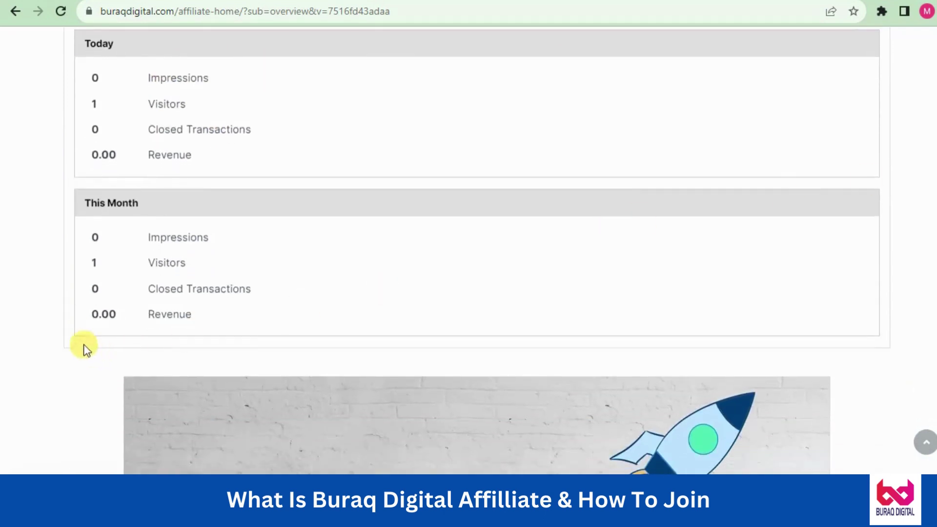
{"action": "triple_click", "coordinate": [180, 291]}
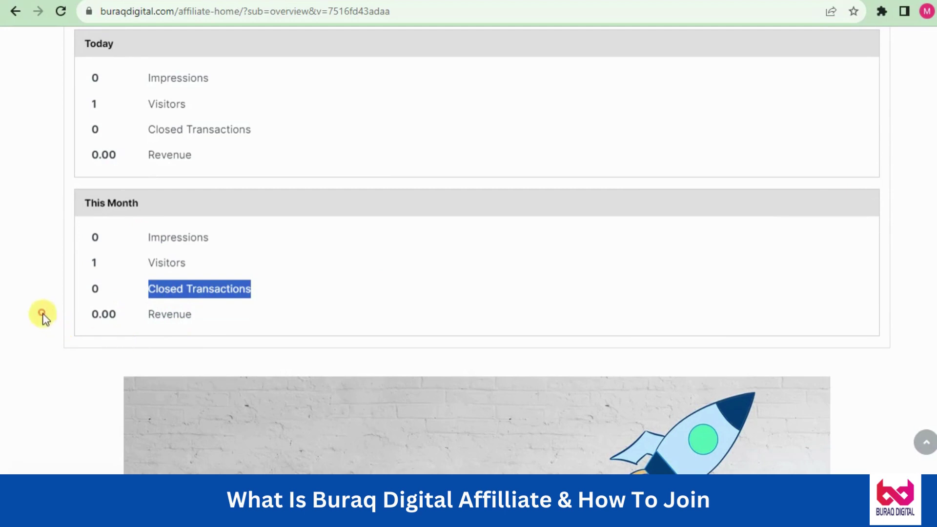
{"action": "left_click", "coordinate": [42, 314]}
Scroll back to the top and briefly highlight the Store Affiliates title
{"action": "scroll", "coordinate": [468, 244], "scroll_direction": "down", "scroll_amount": 7}
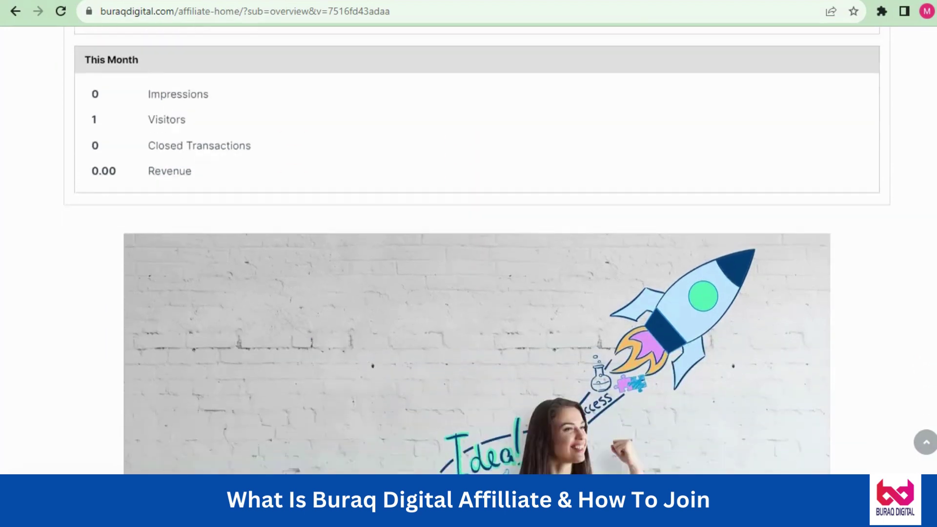
{"action": "scroll", "coordinate": [468, 244], "scroll_direction": "up", "scroll_amount": 9}
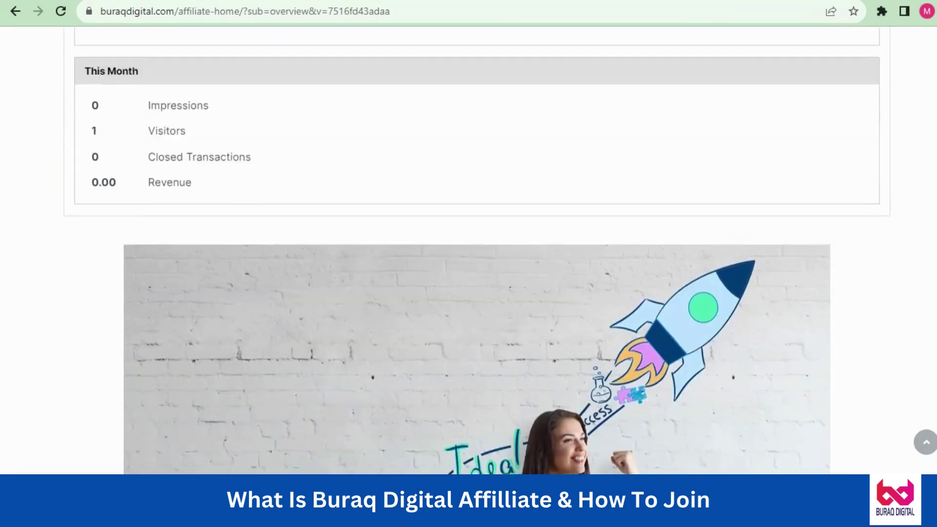
{"action": "scroll", "coordinate": [468, 244], "scroll_direction": "up", "scroll_amount": 2}
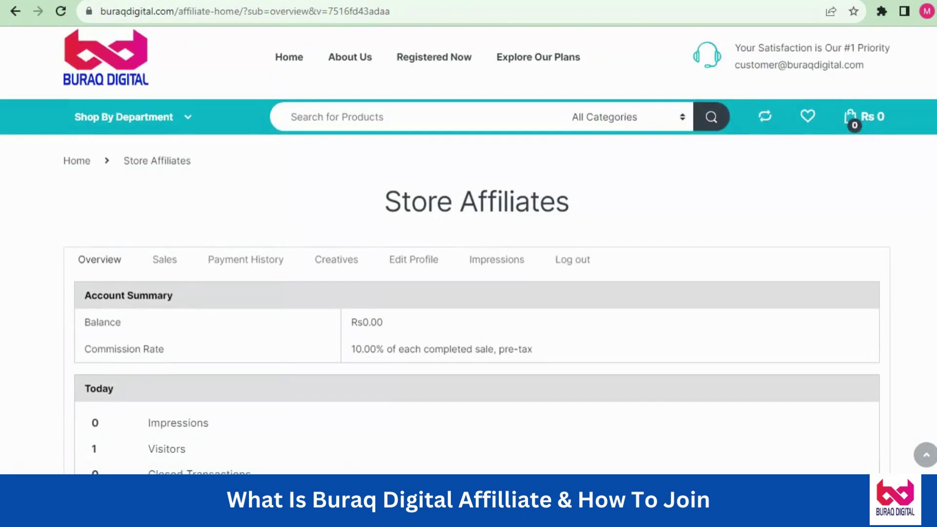
{"action": "double_click", "coordinate": [416, 203]}
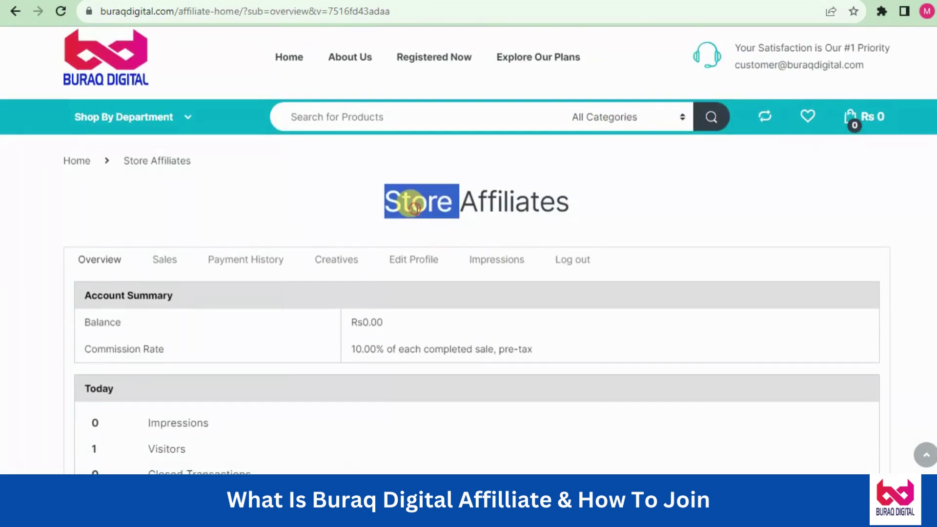
{"action": "left_click_drag", "start_coordinate": [415, 203], "coordinate": [445, 205]}
{"action": "left_click", "coordinate": [341, 200]}
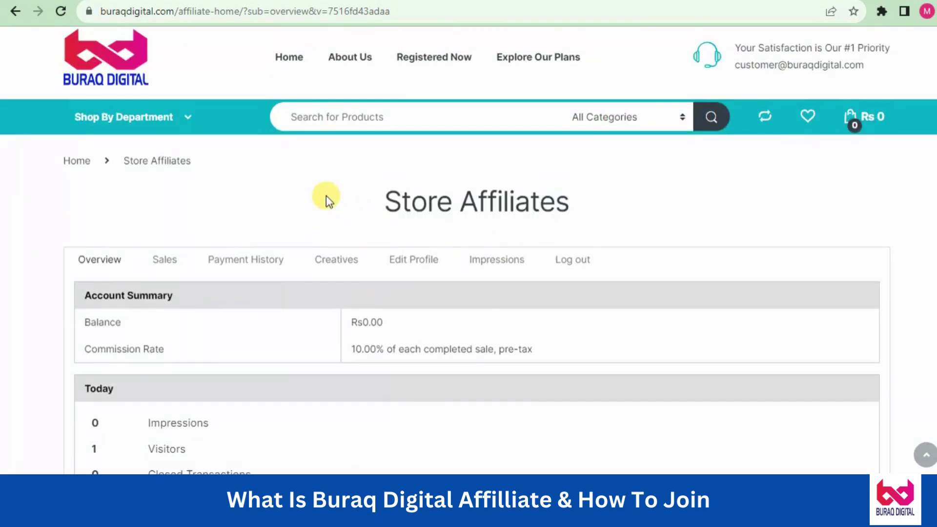